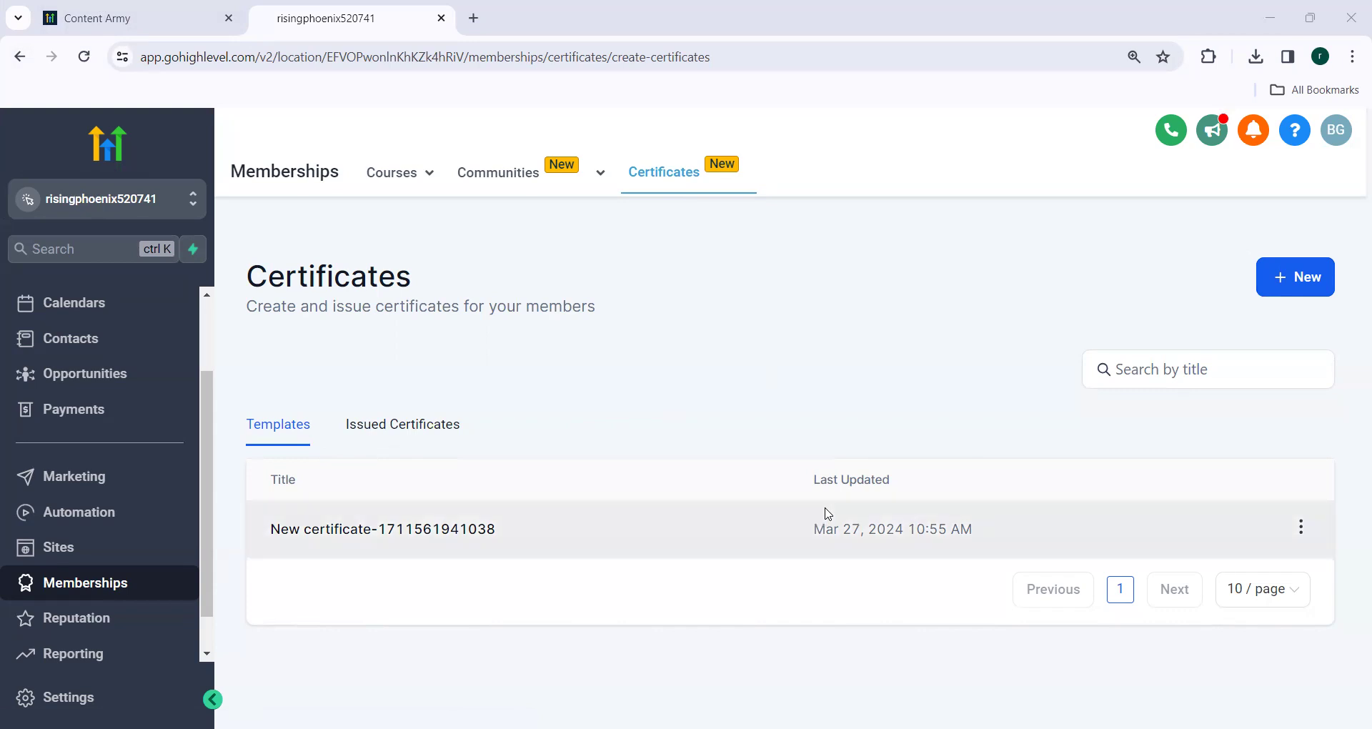
After briefly trying a blank certificate, open the certificate template gallery from the New menu.
left_click(1316, 284)
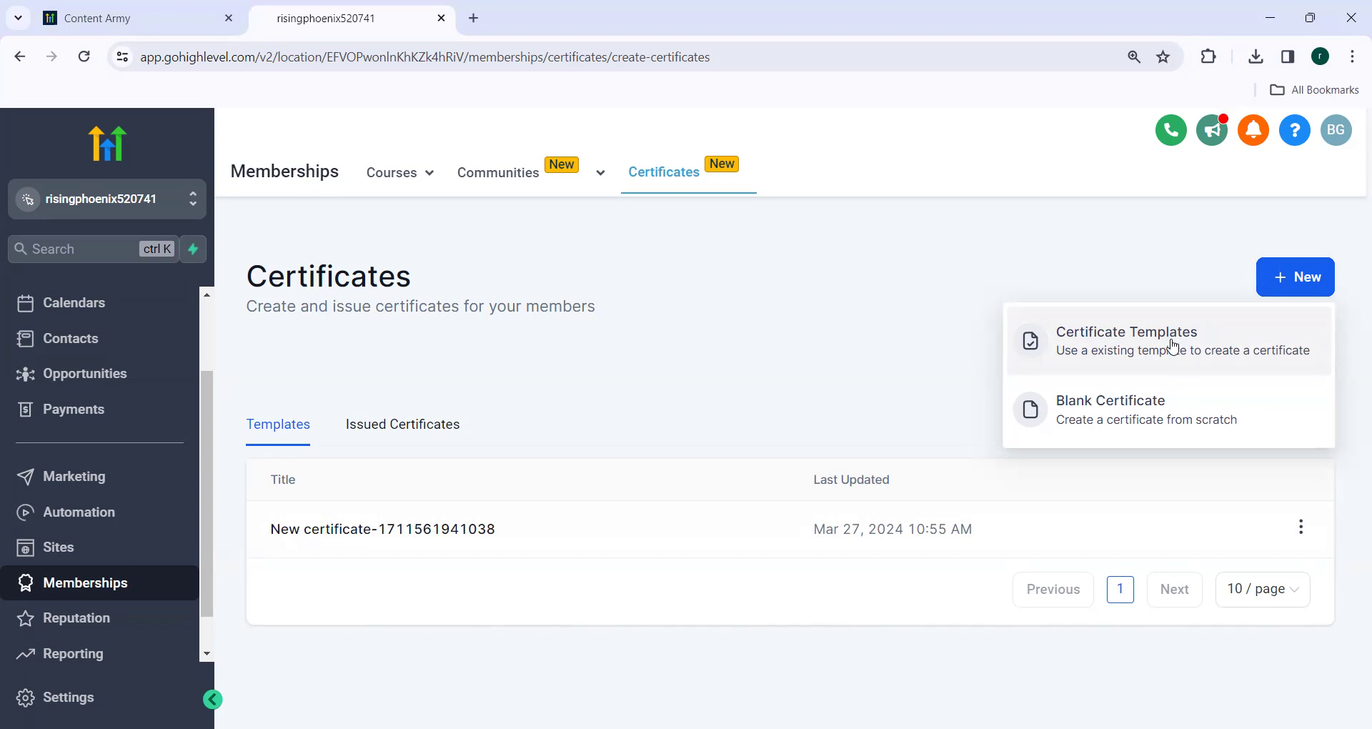
left_click(1159, 409)
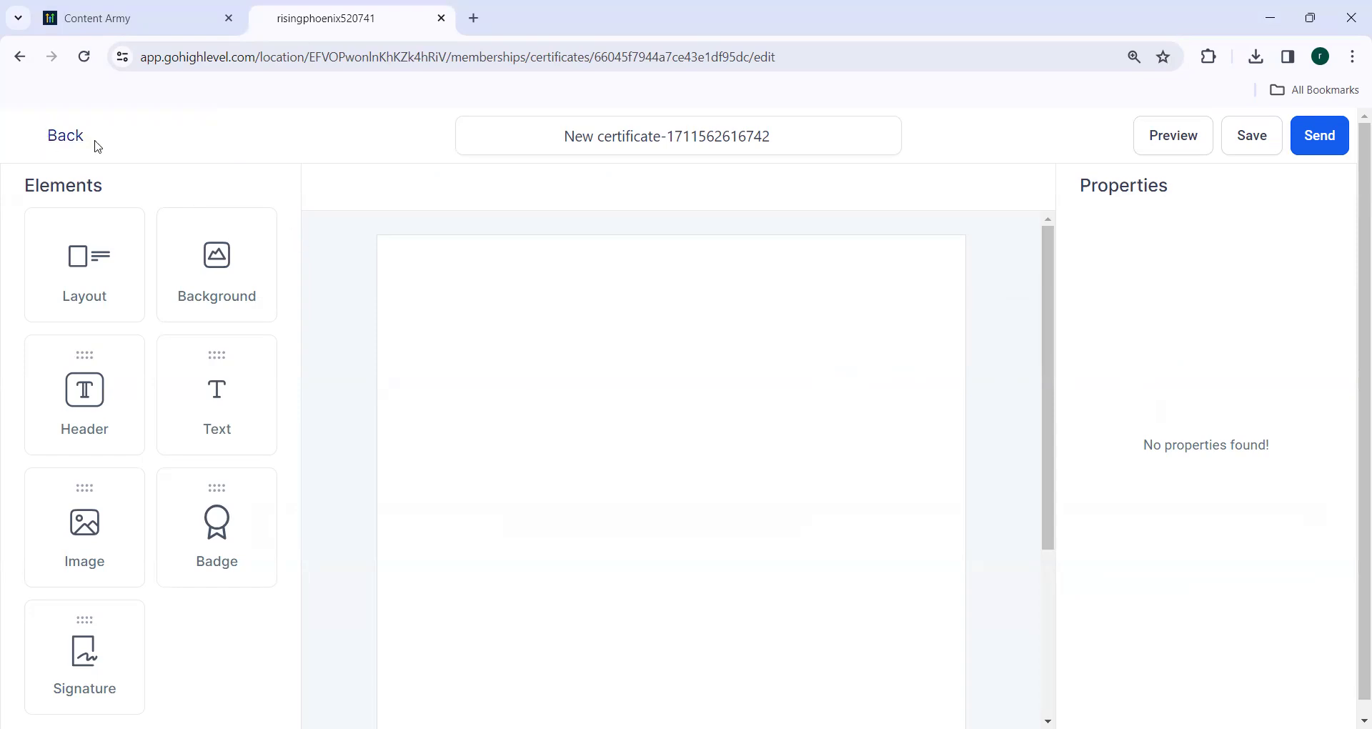
left_click(20, 57)
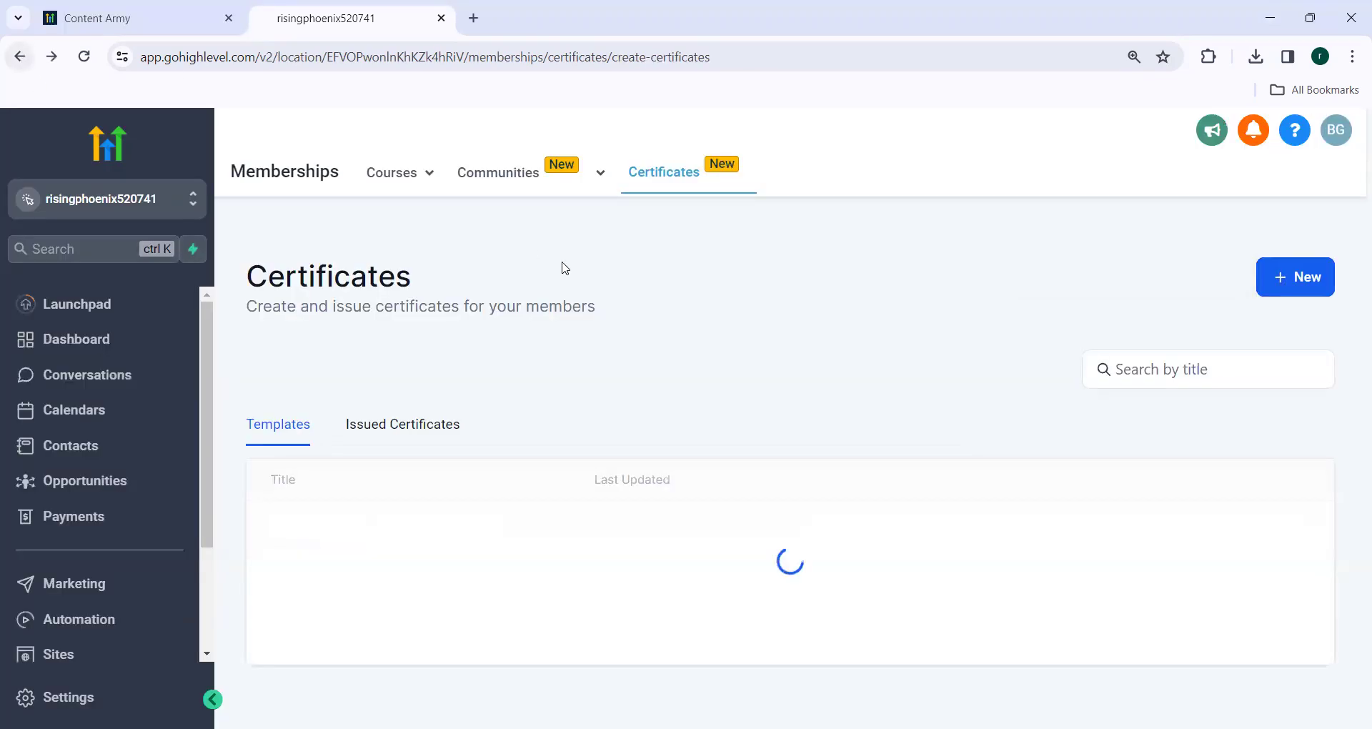
left_click(1284, 280)
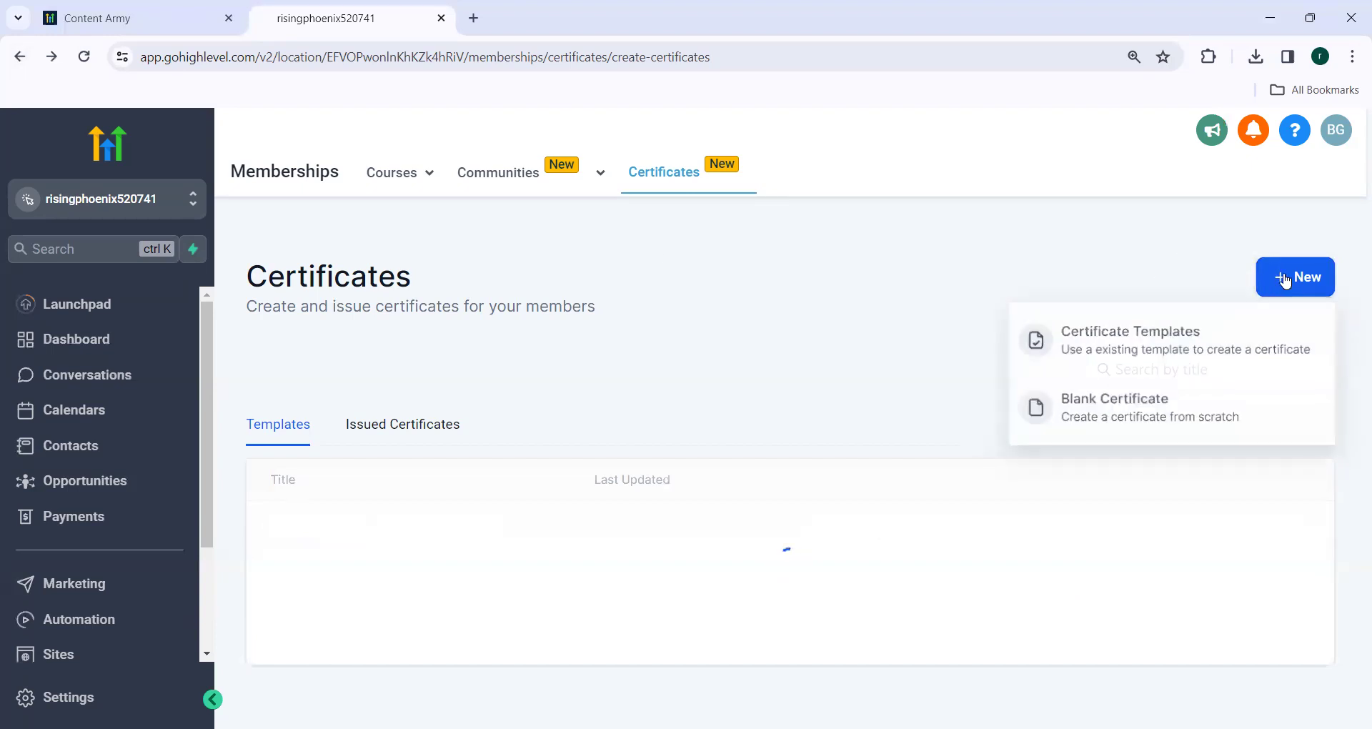
left_click(1127, 348)
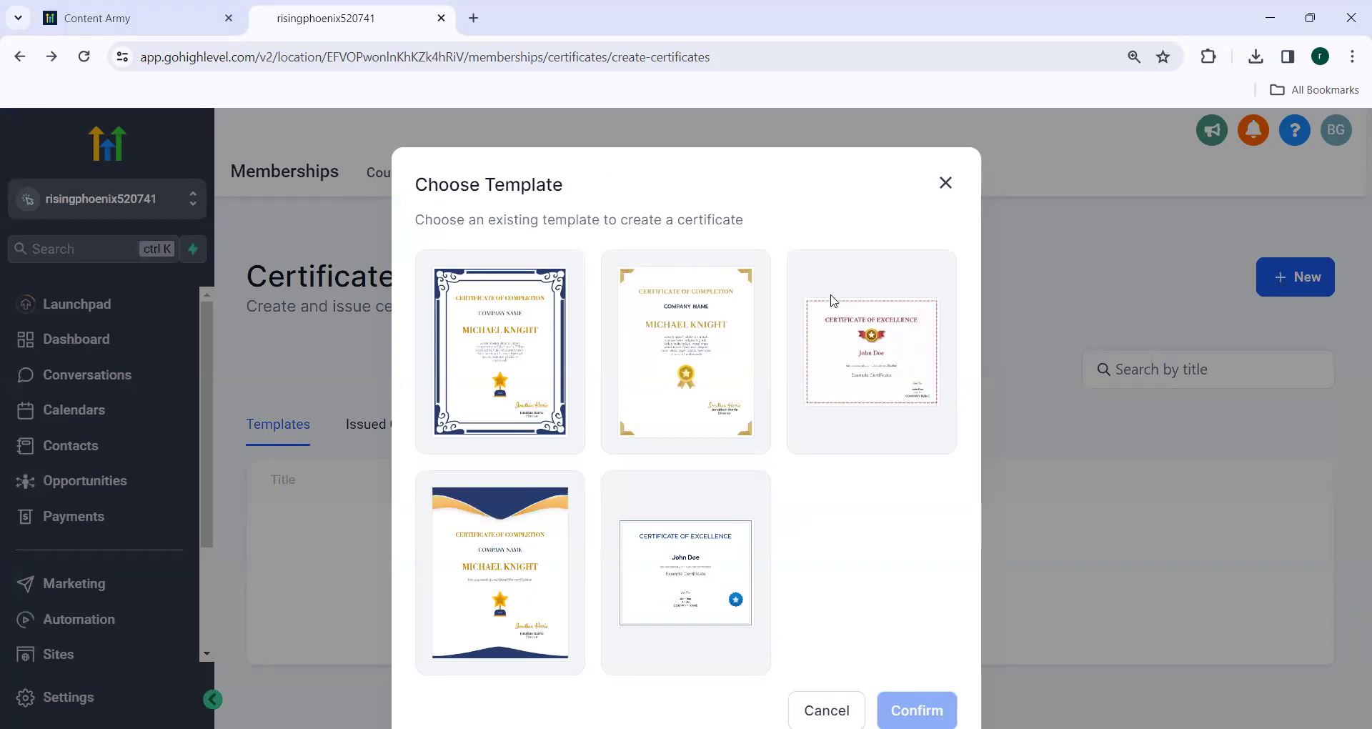
Create a certificate from the third template, the red-bordered one with the gold star badge.
left_click(857, 333)
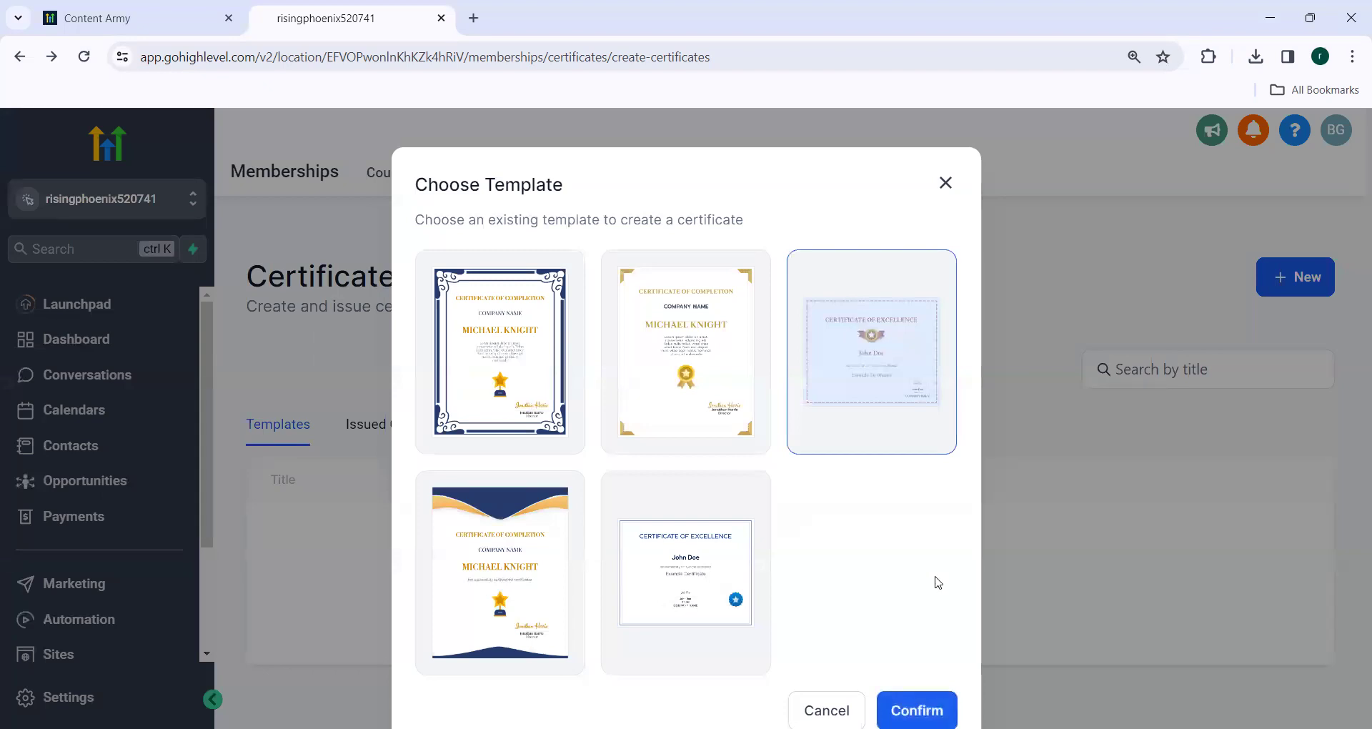
left_click(922, 708)
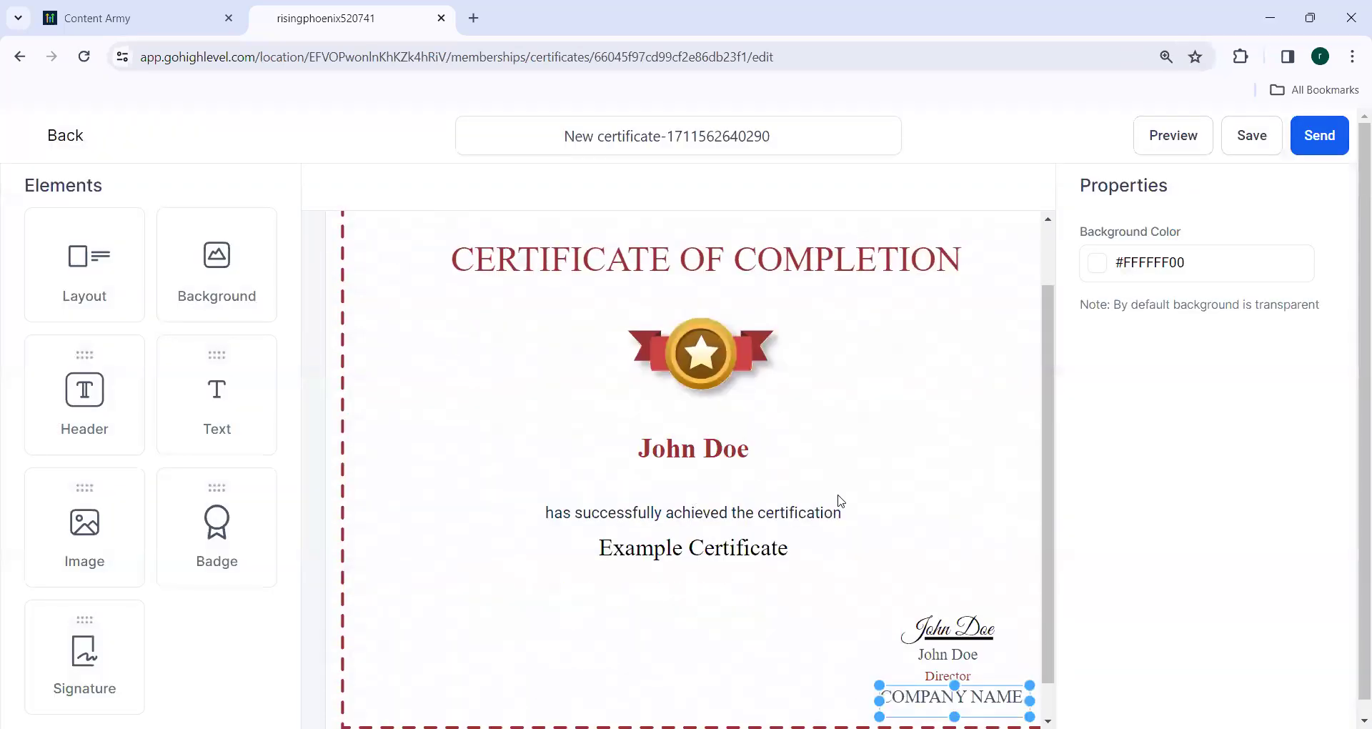
Replace the John Doe placeholder with the recipient's full name, correcting the typo.
left_click(709, 454)
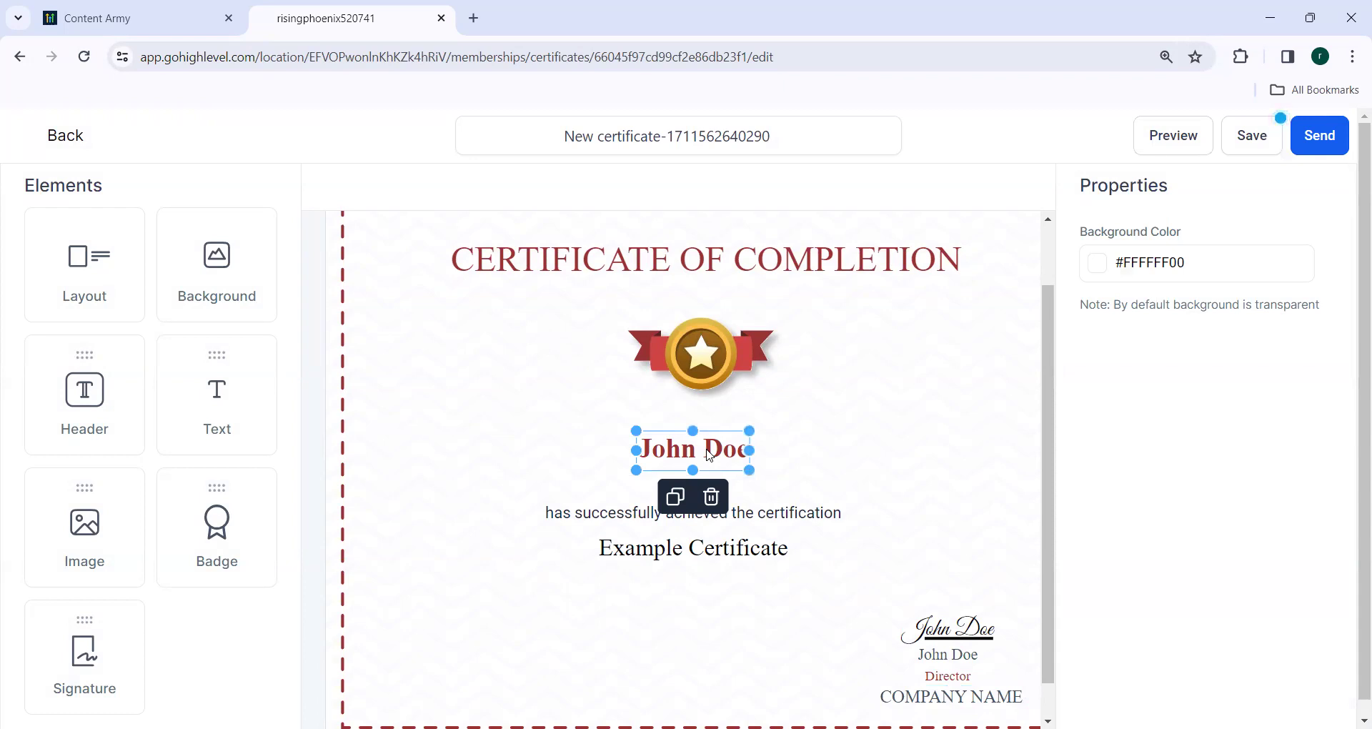
double_click(730, 452)
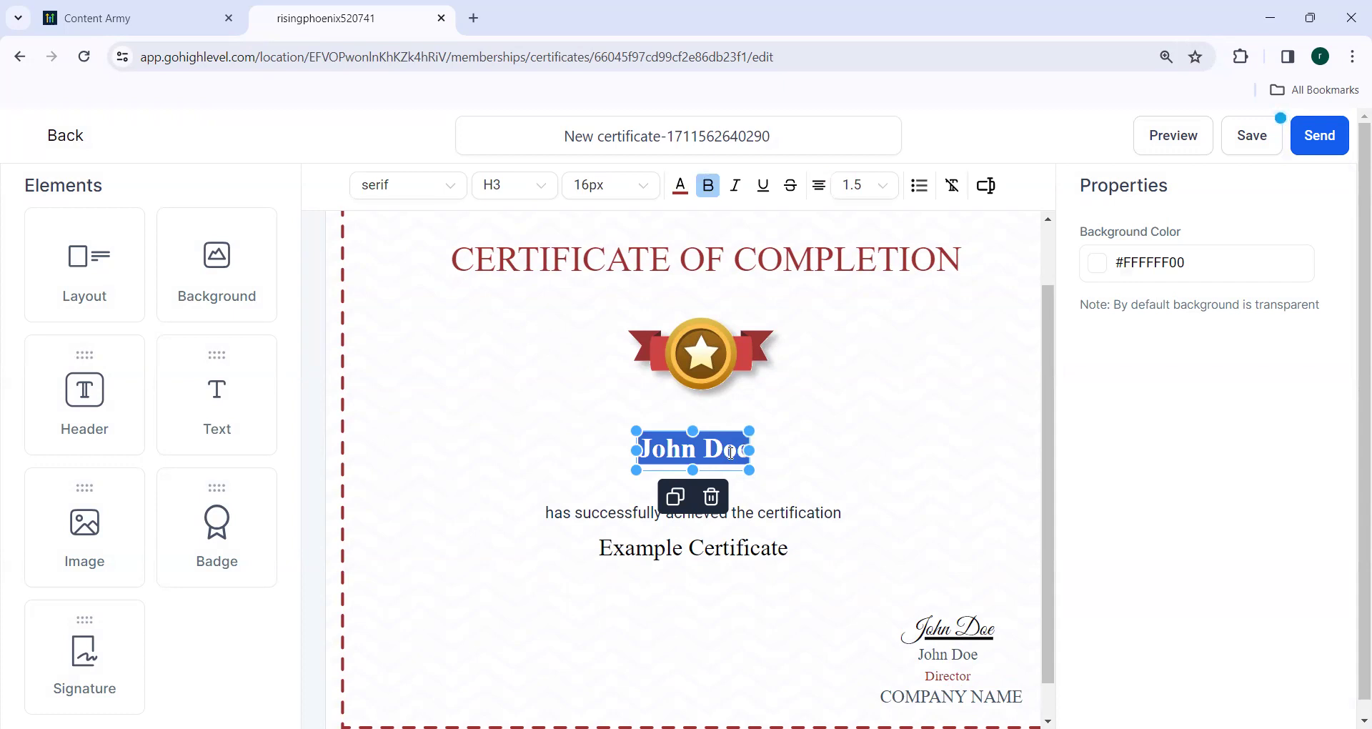
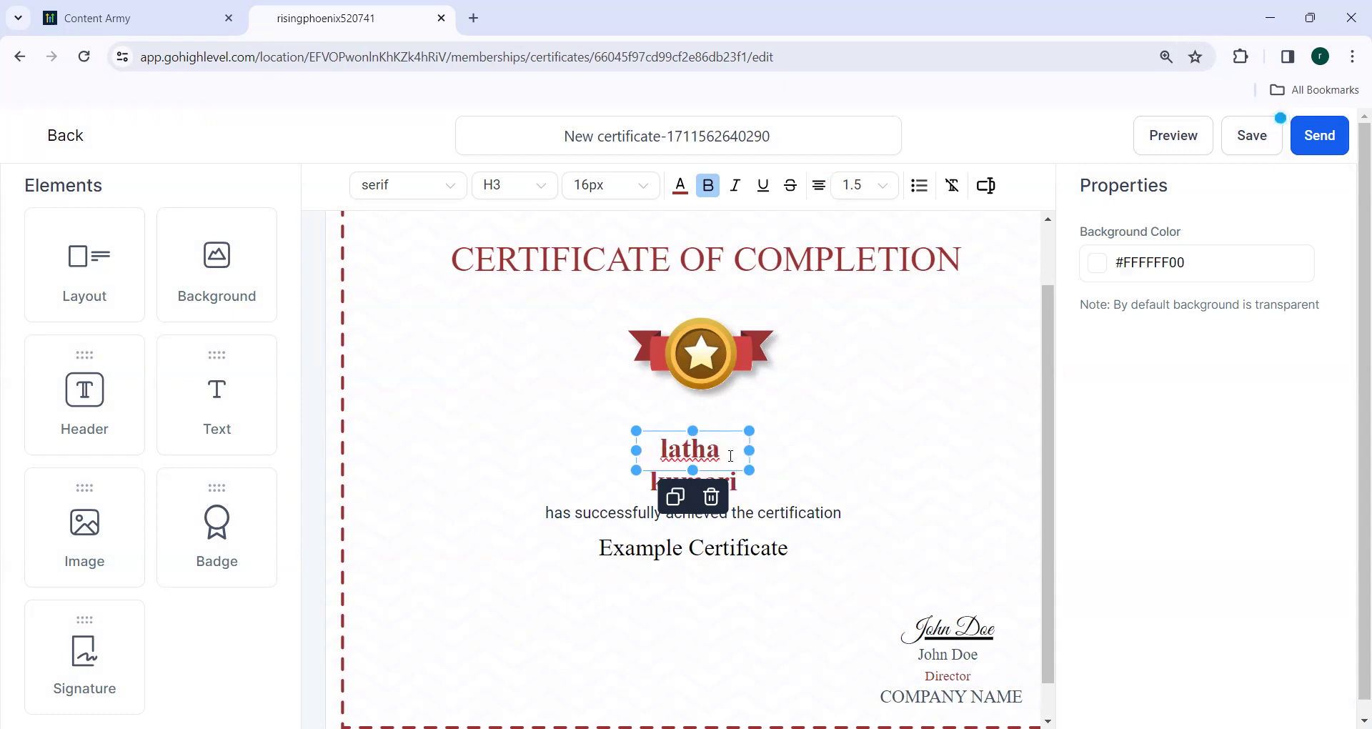
left_click(702, 614)
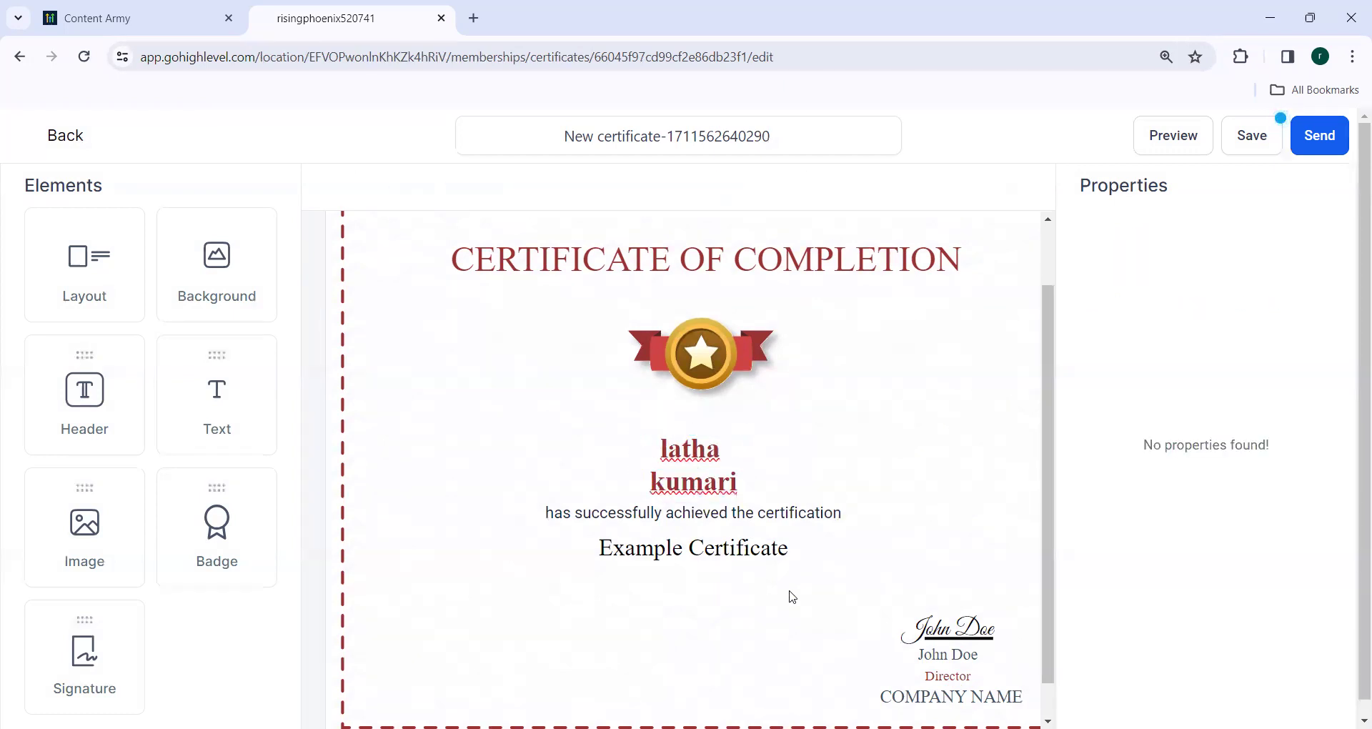
Change 'Example Certificate' to 'wellness certified professional Certificate' and save the certificate.
left_click(651, 556)
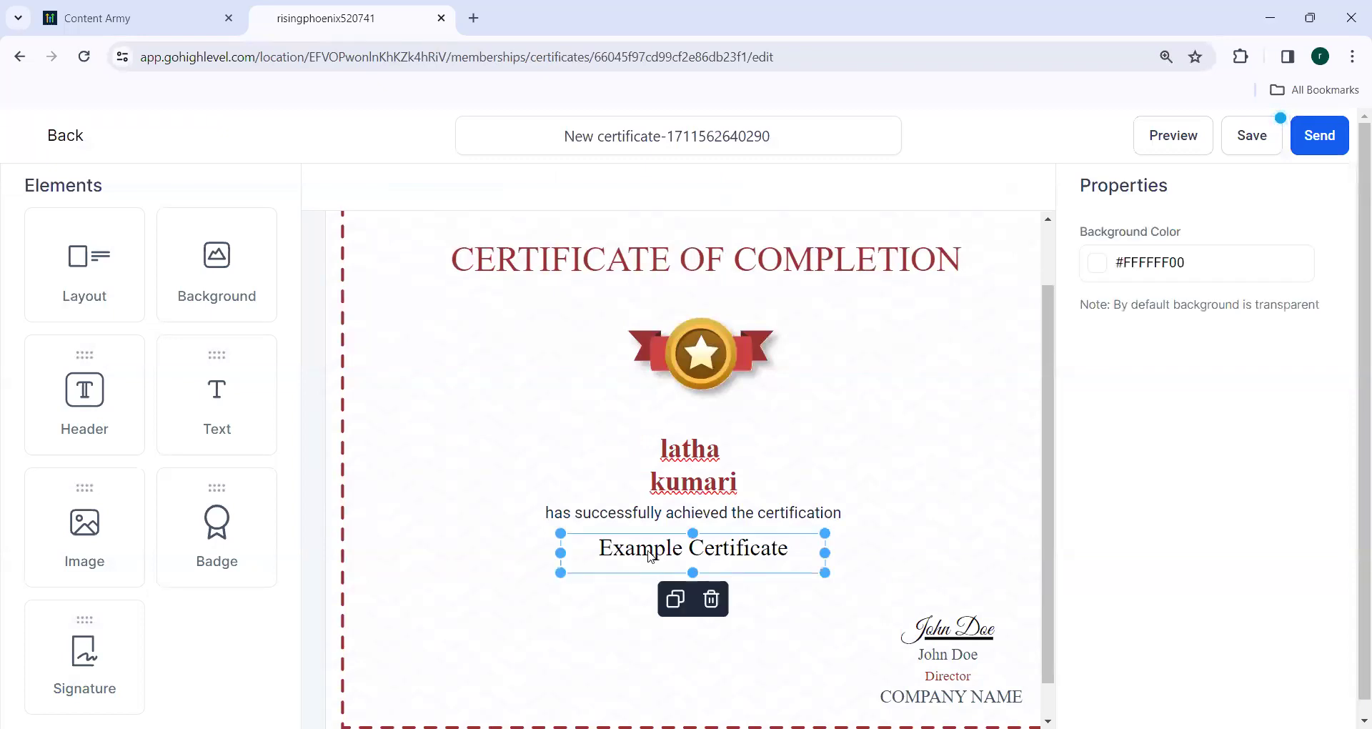
double_click(650, 555)
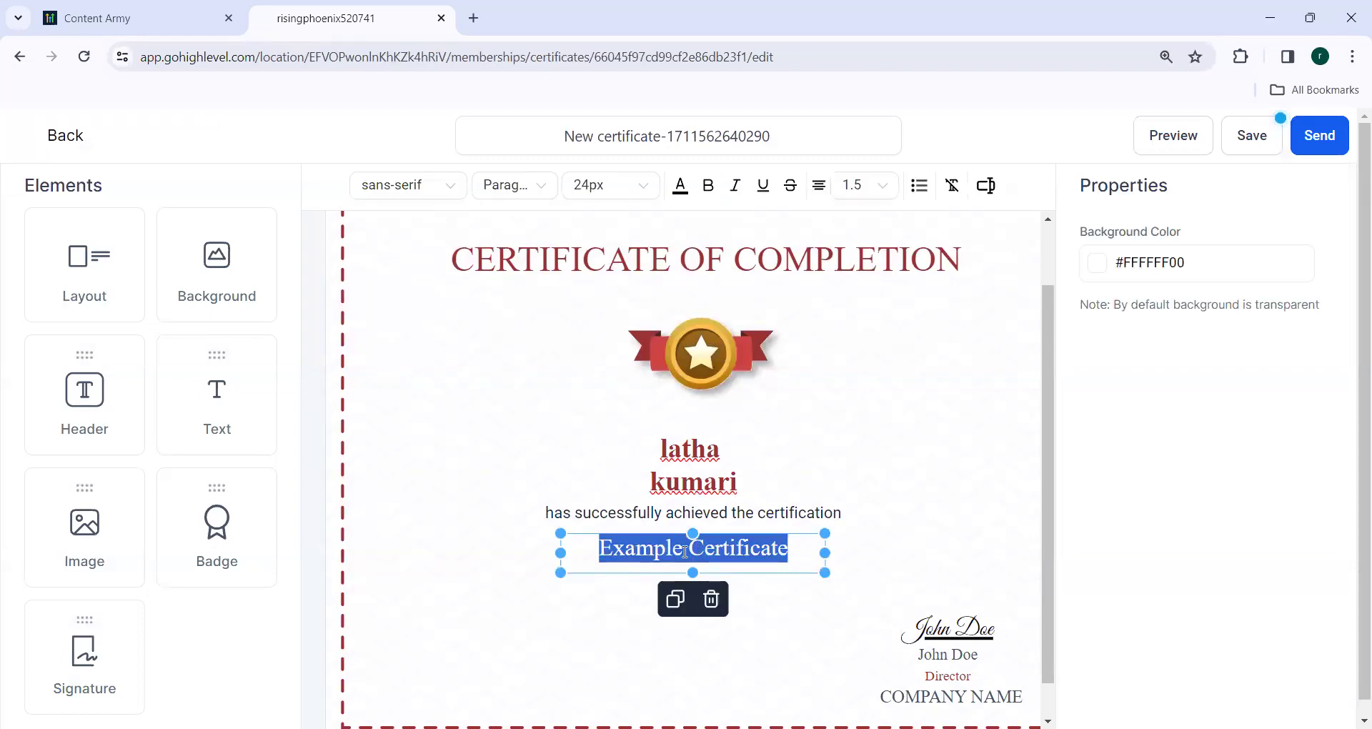
left_click(683, 548)
key("BackSpace")
key("BackSpace")
key("BackSpace")
key("BackSpace")
key("BackSpace")
key("BackSpace")
key("BackSpace")
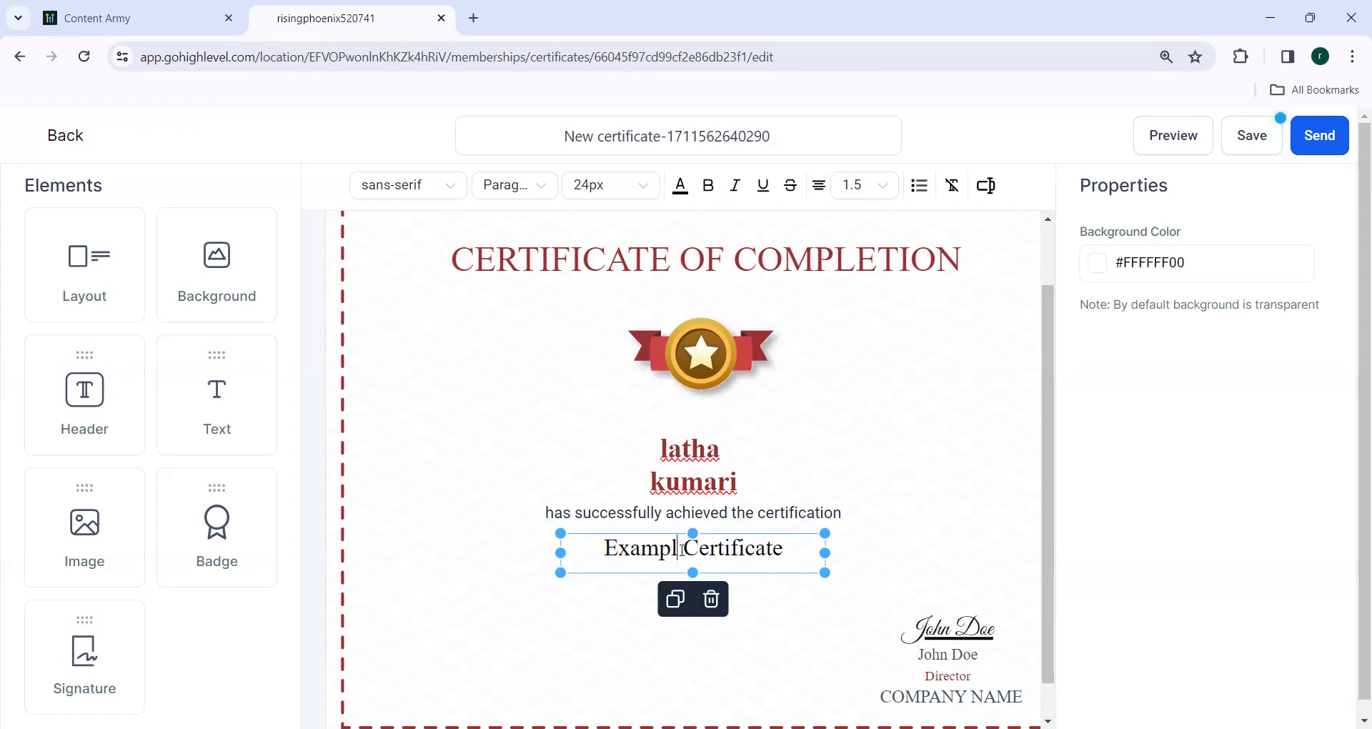
type("wellness")
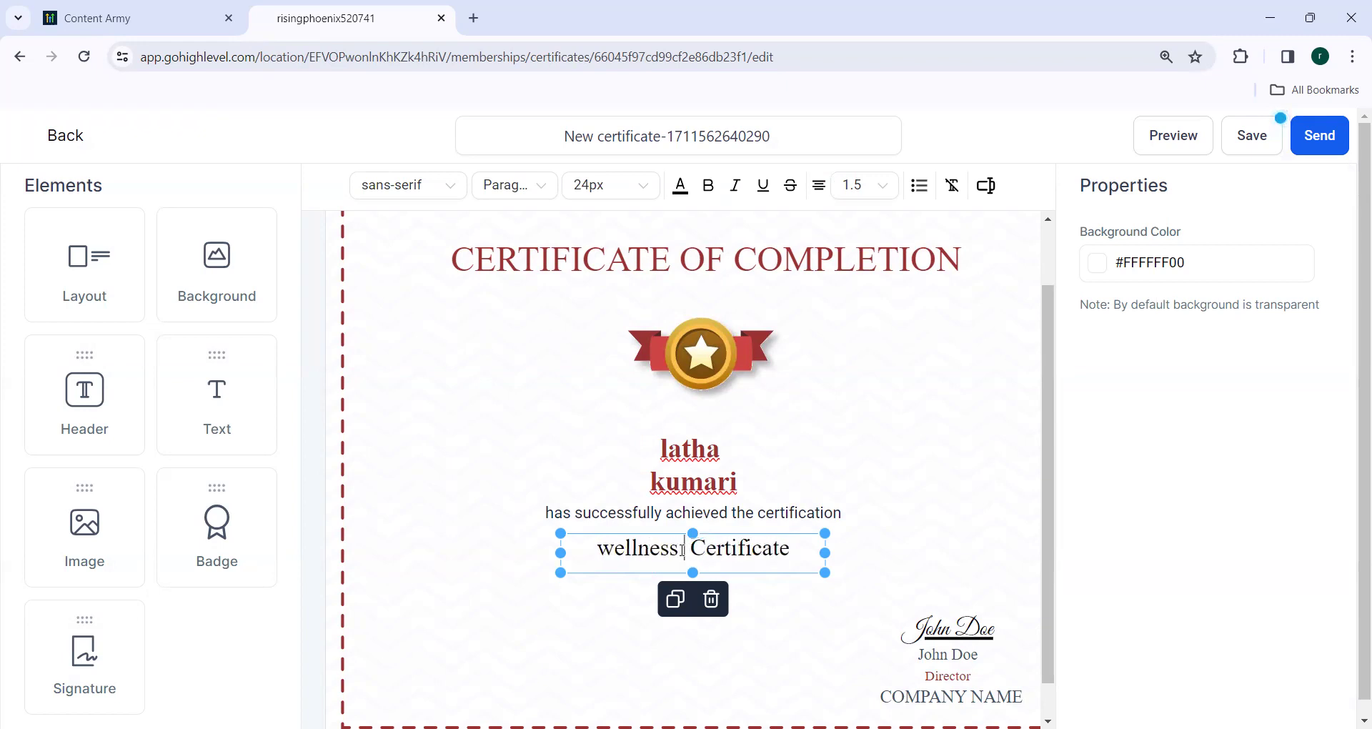
type(" certified Certifi")
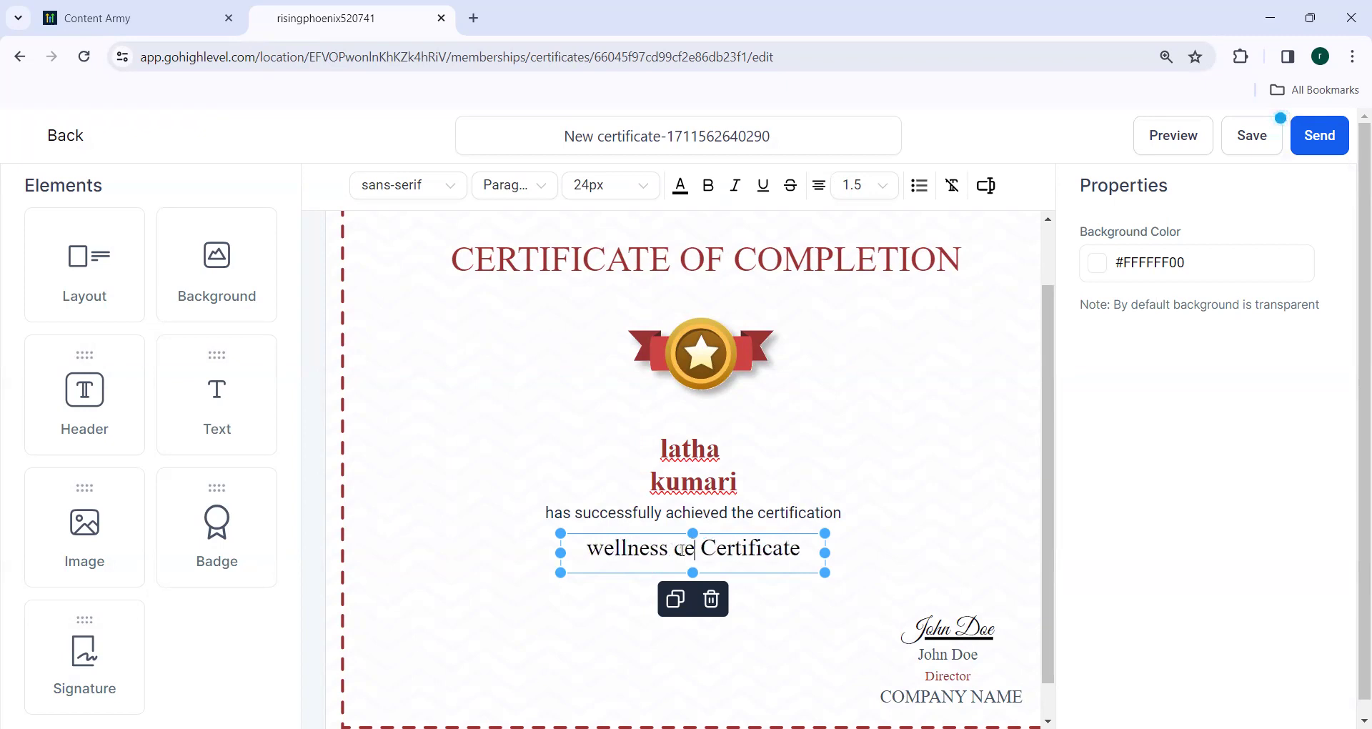
type("c")
key("BackSpace")
type("ed ")
type("profession")
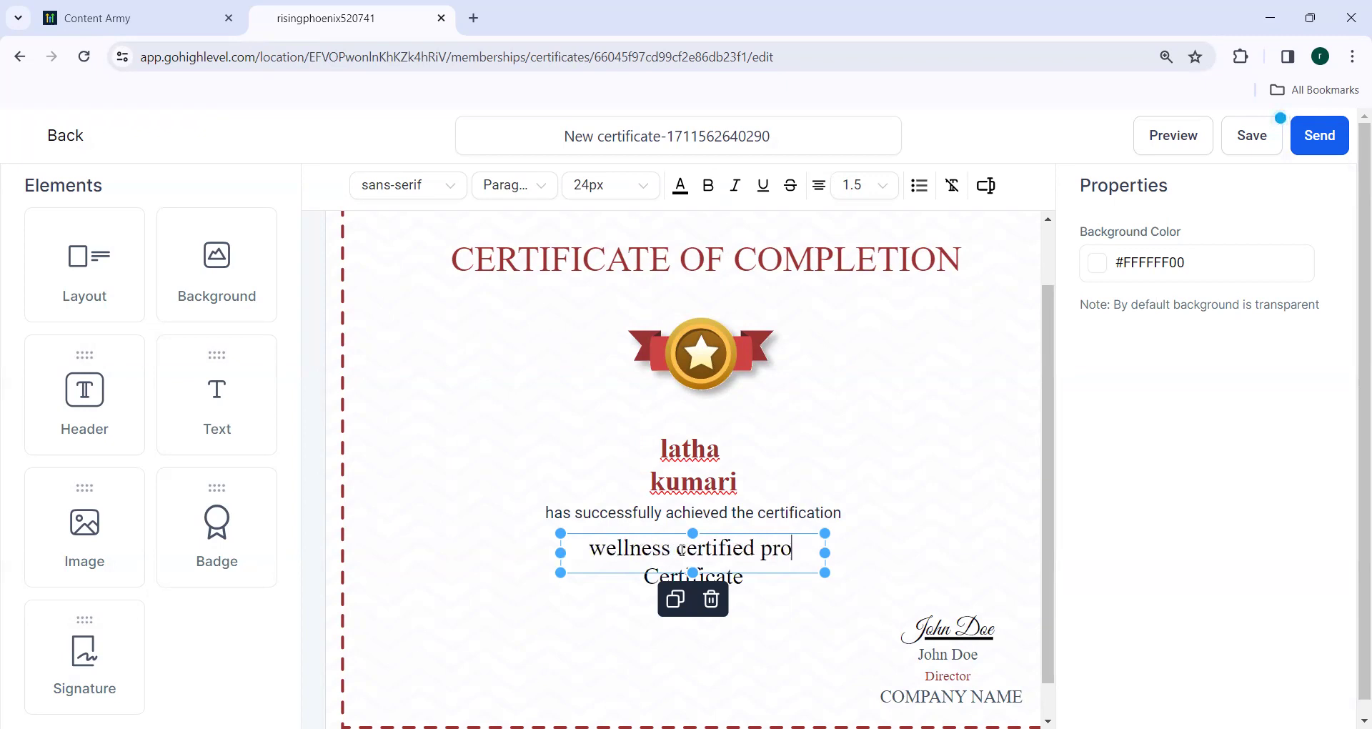
type("al")
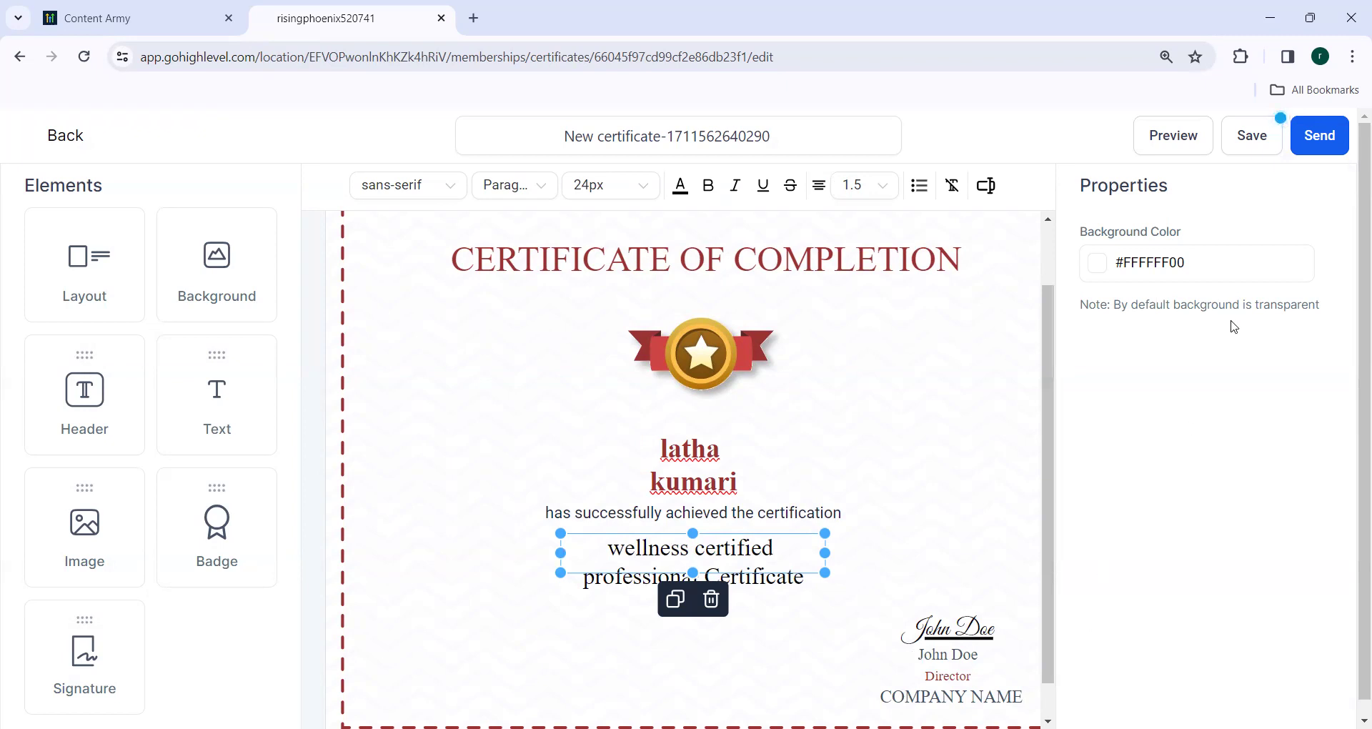
left_click(1275, 150)
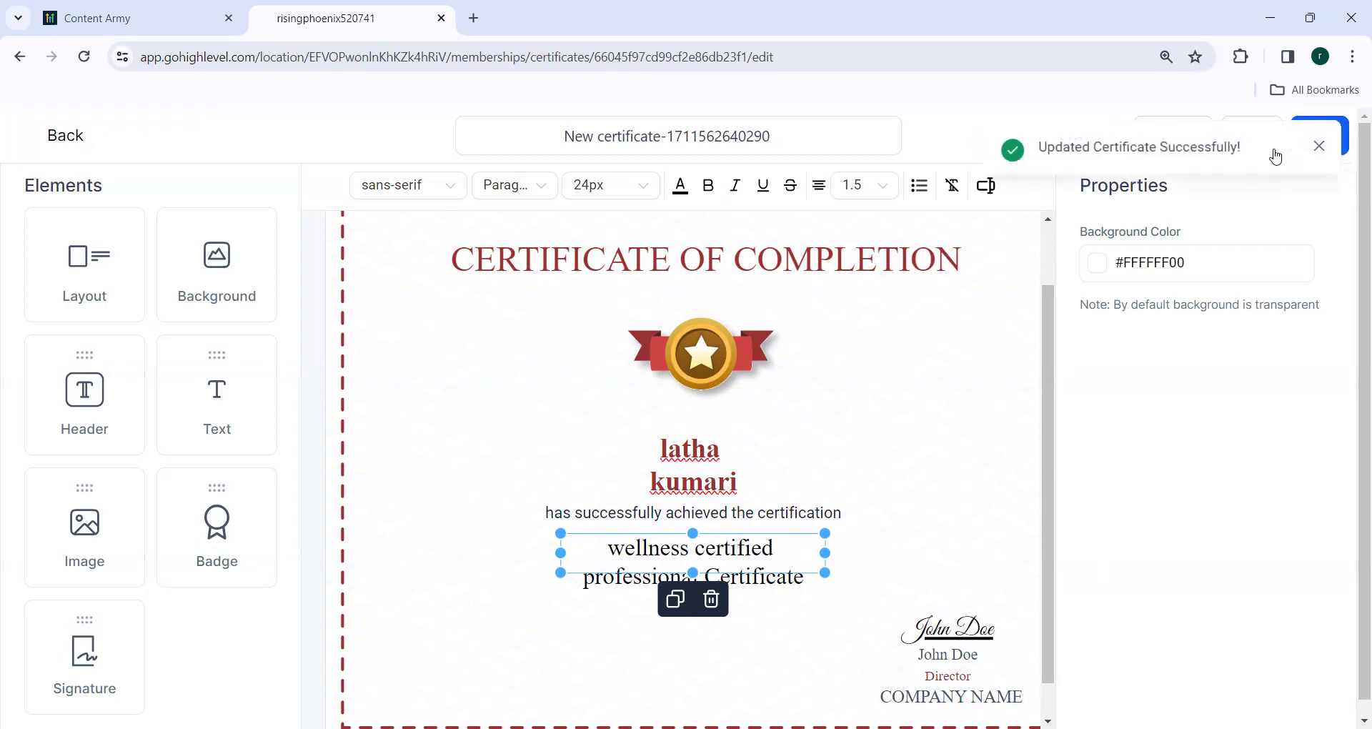
left_click(1320, 146)
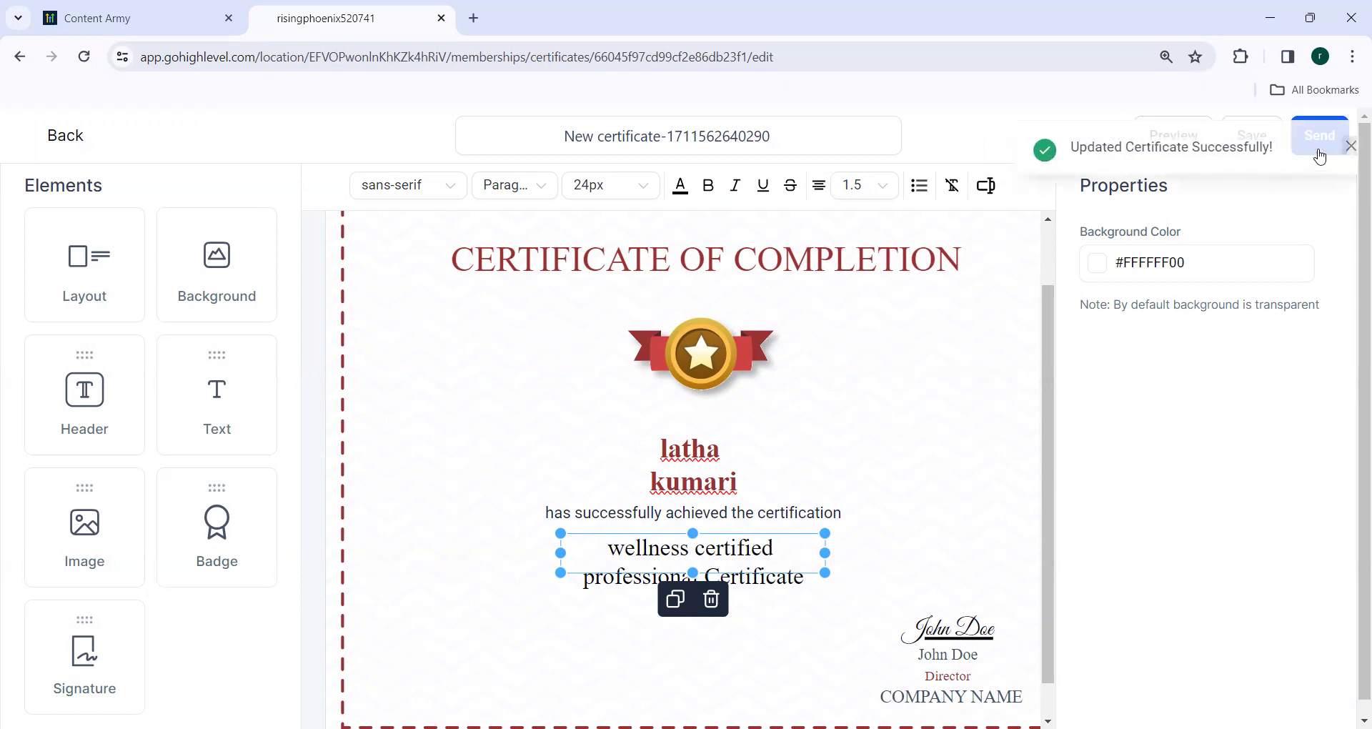
In the Send form, enter the instructor's name and select the contact as recipient.
left_click(1320, 155)
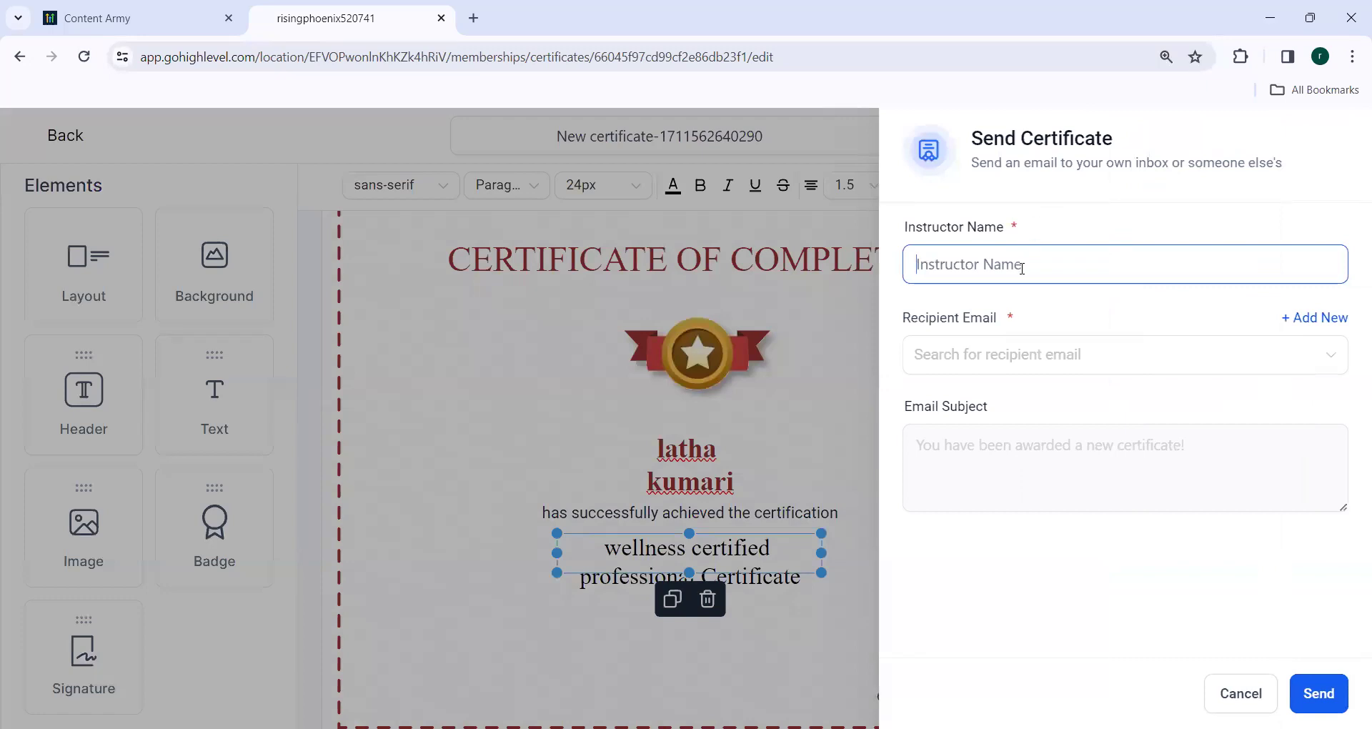
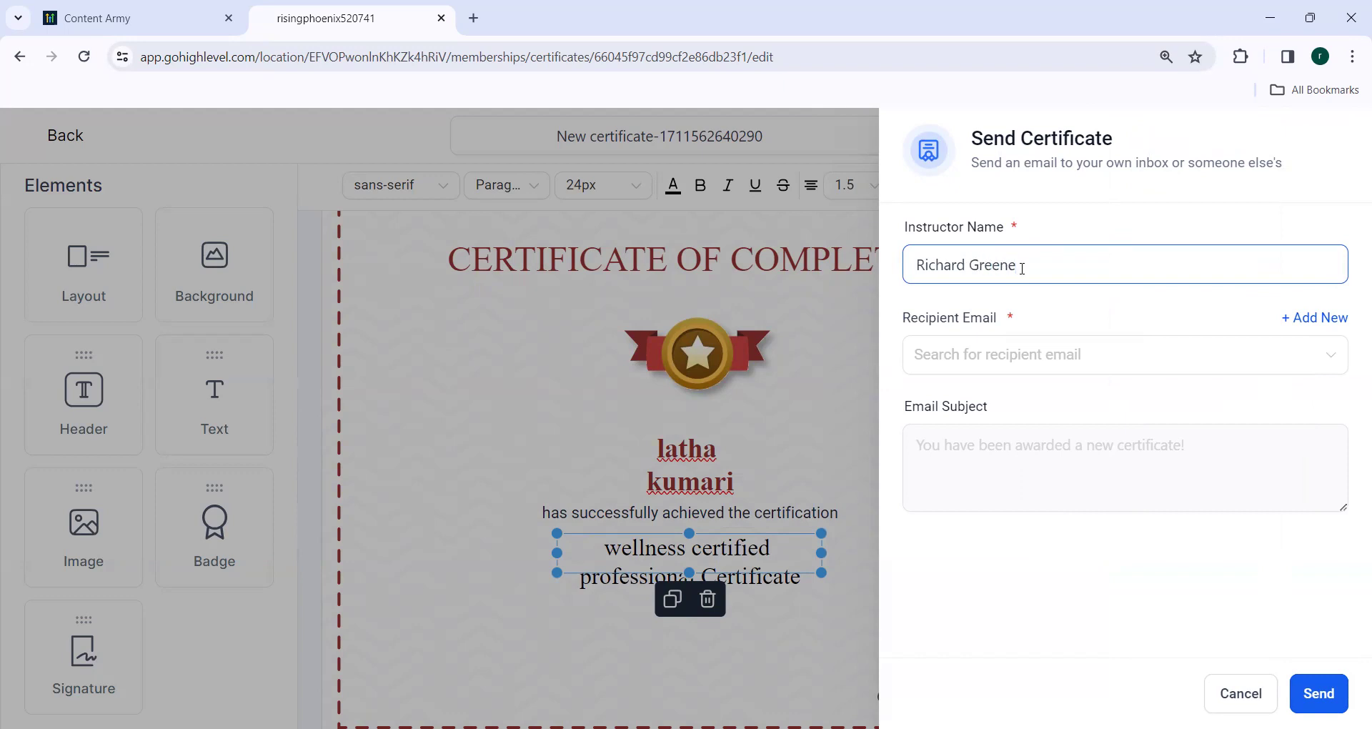
key("Tab")
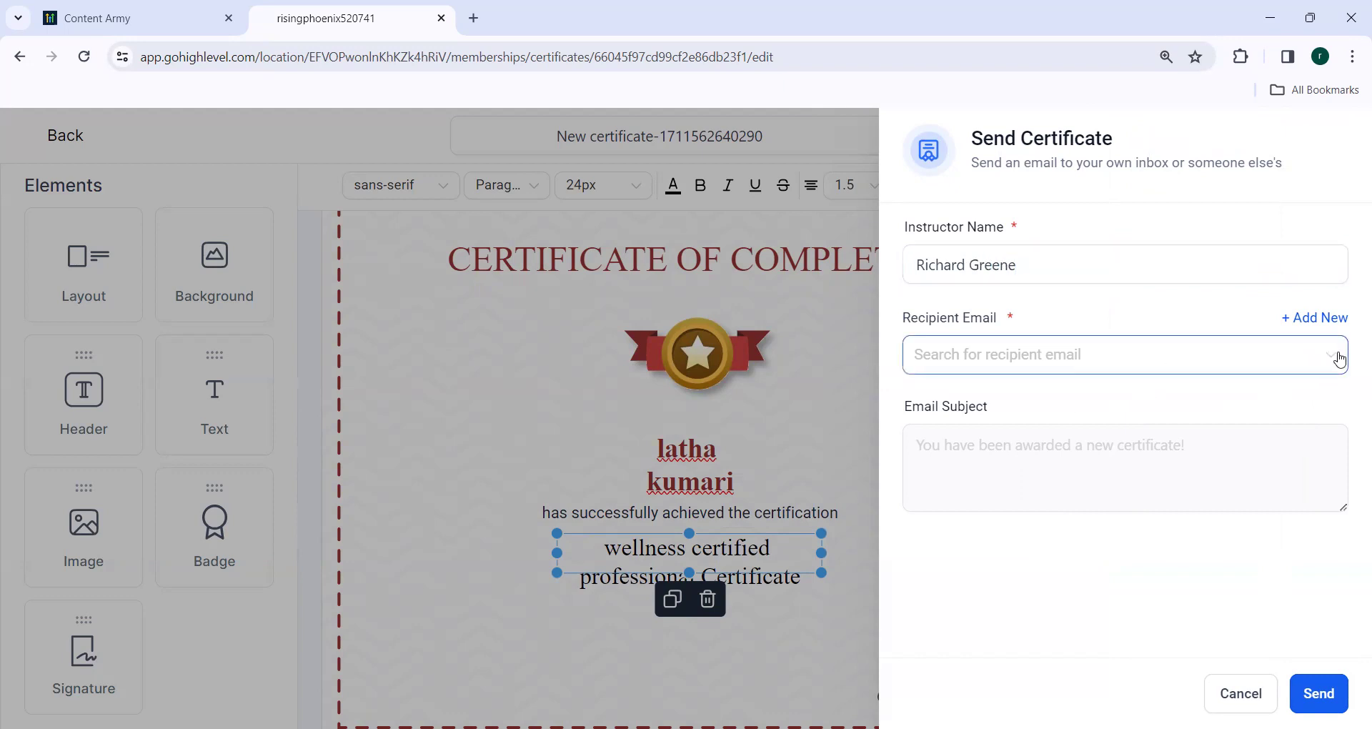
left_click(1339, 359)
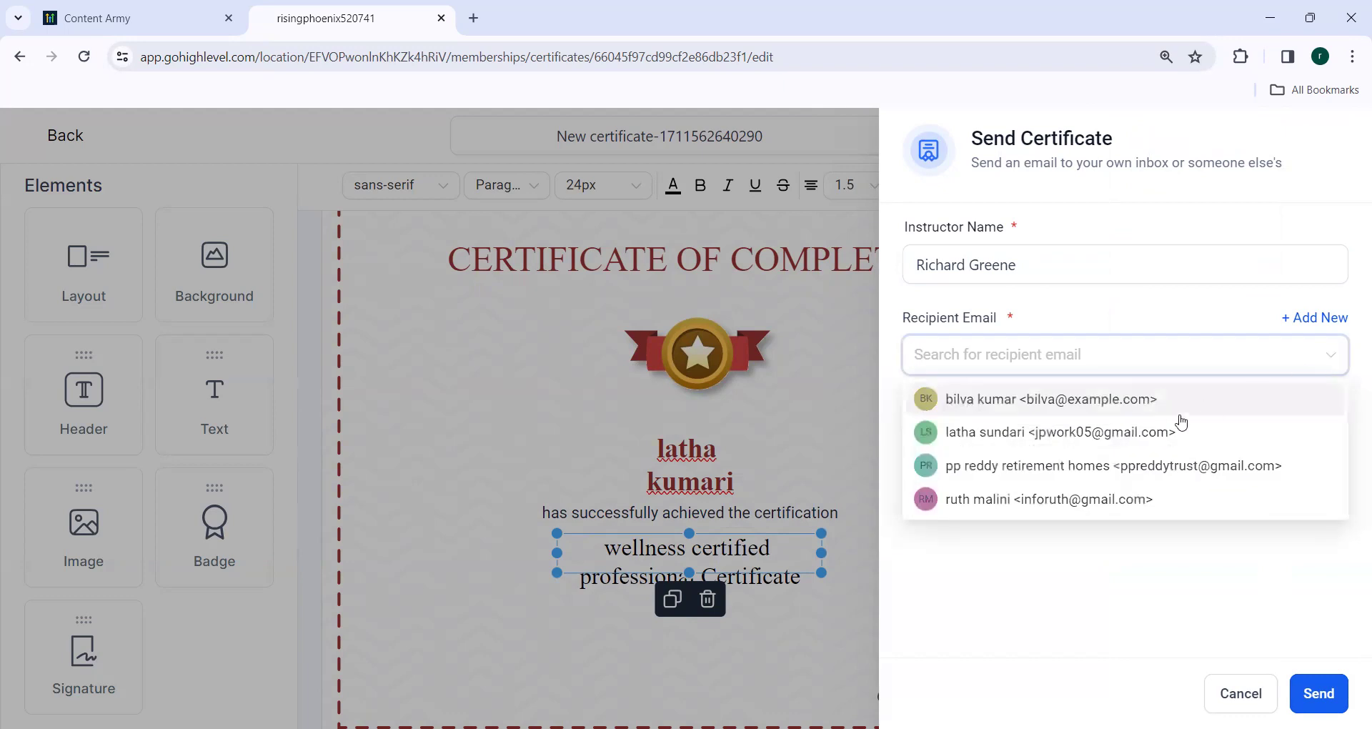
left_click(1157, 439)
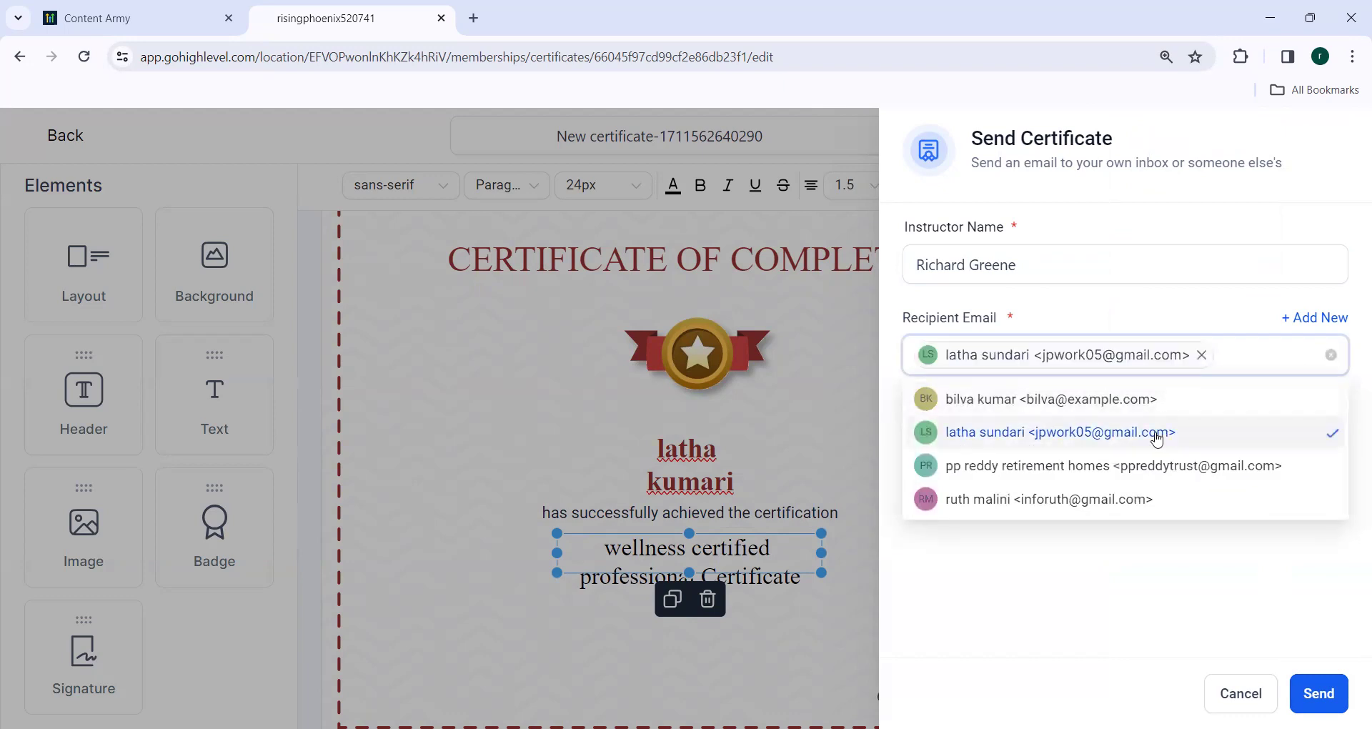
left_click(1157, 439)
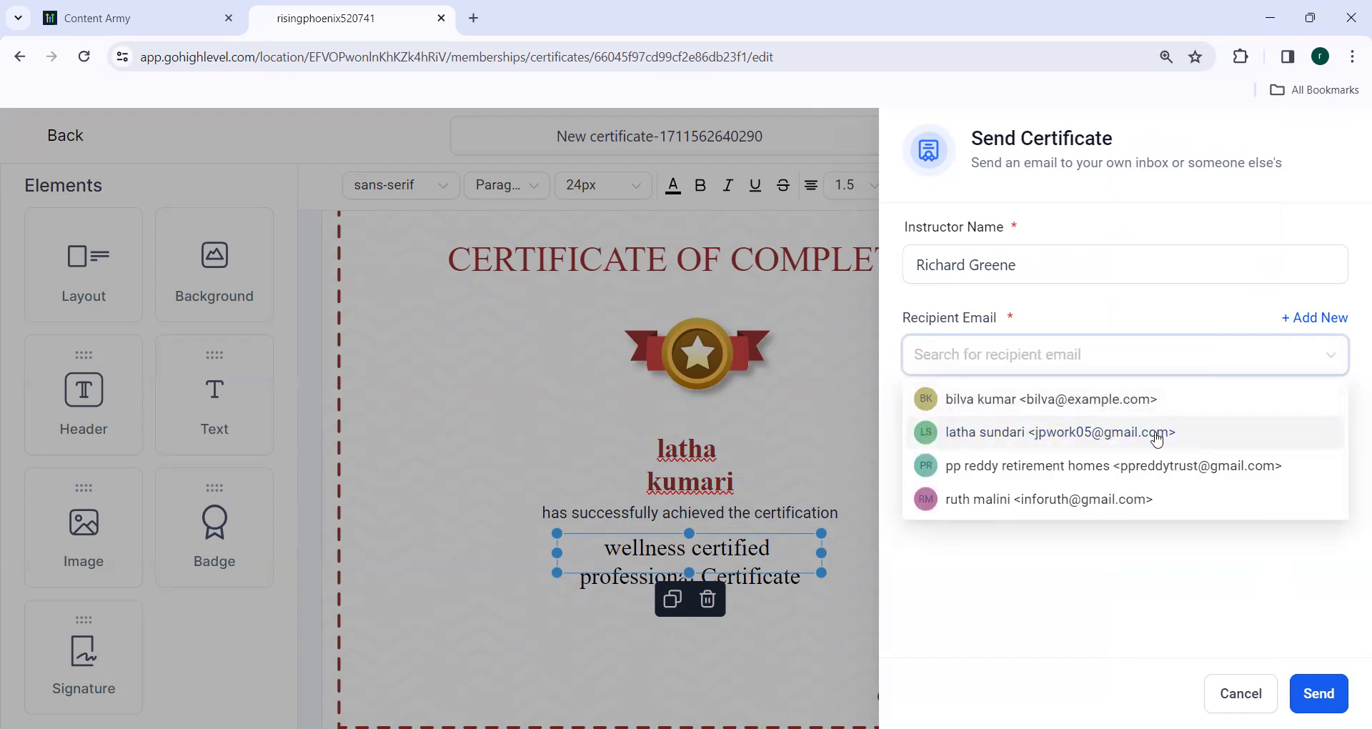
left_click(1157, 439)
left_click(1157, 438)
left_click(1157, 438)
left_click(1188, 585)
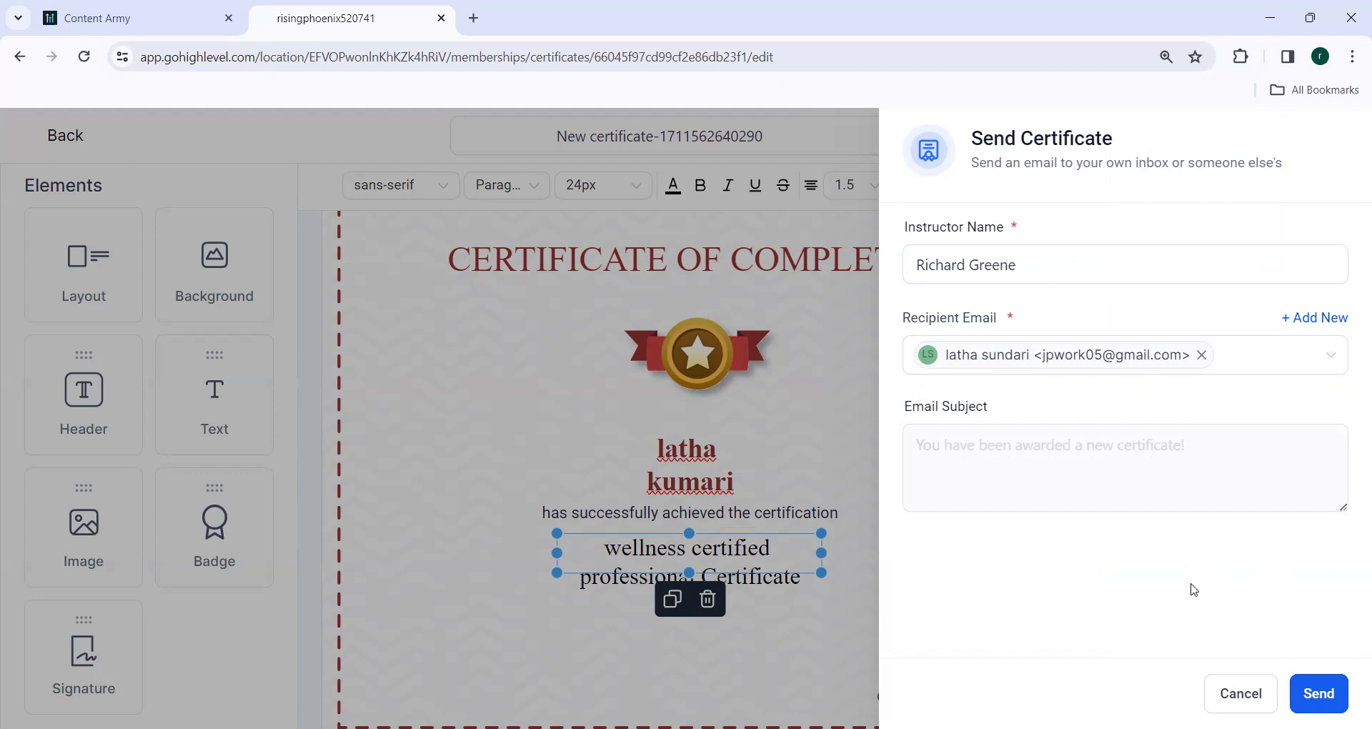
Send the certificate despite the warning and return to the certificates list.
left_click(1314, 701)
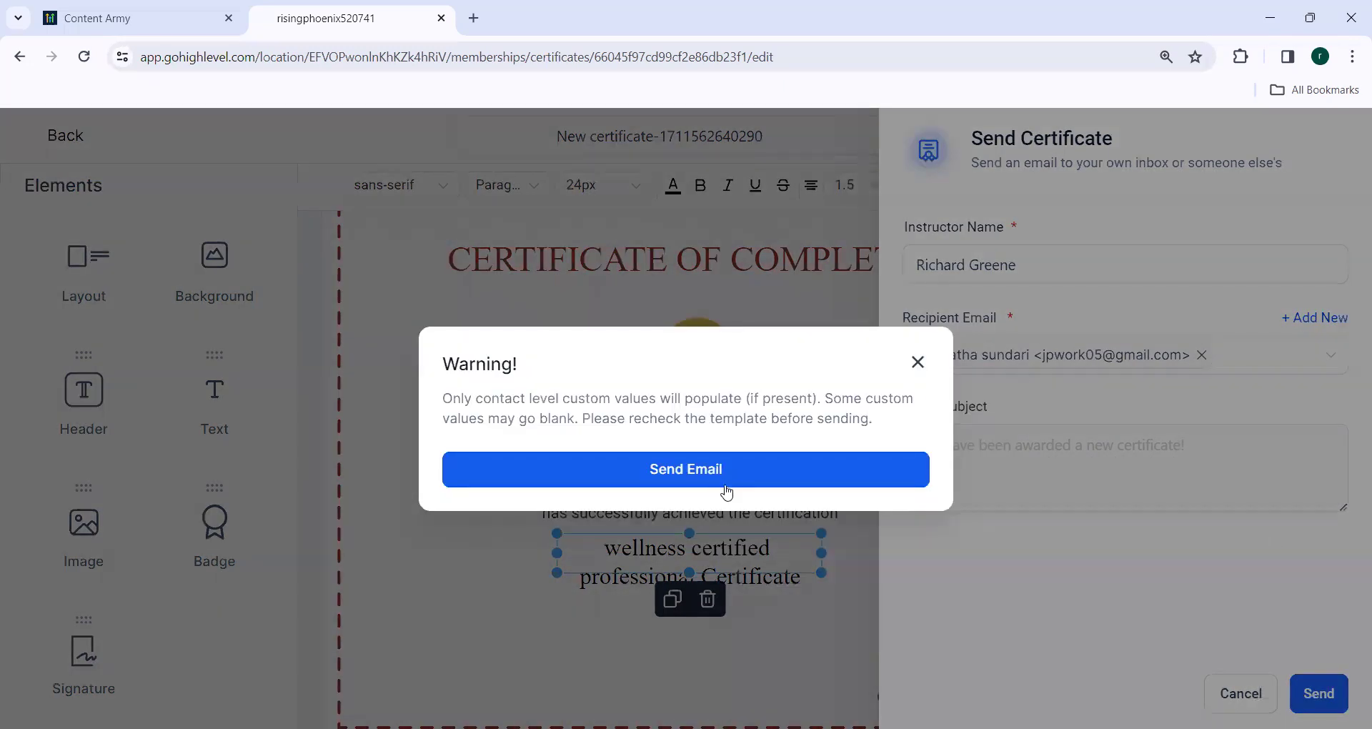
left_click(715, 469)
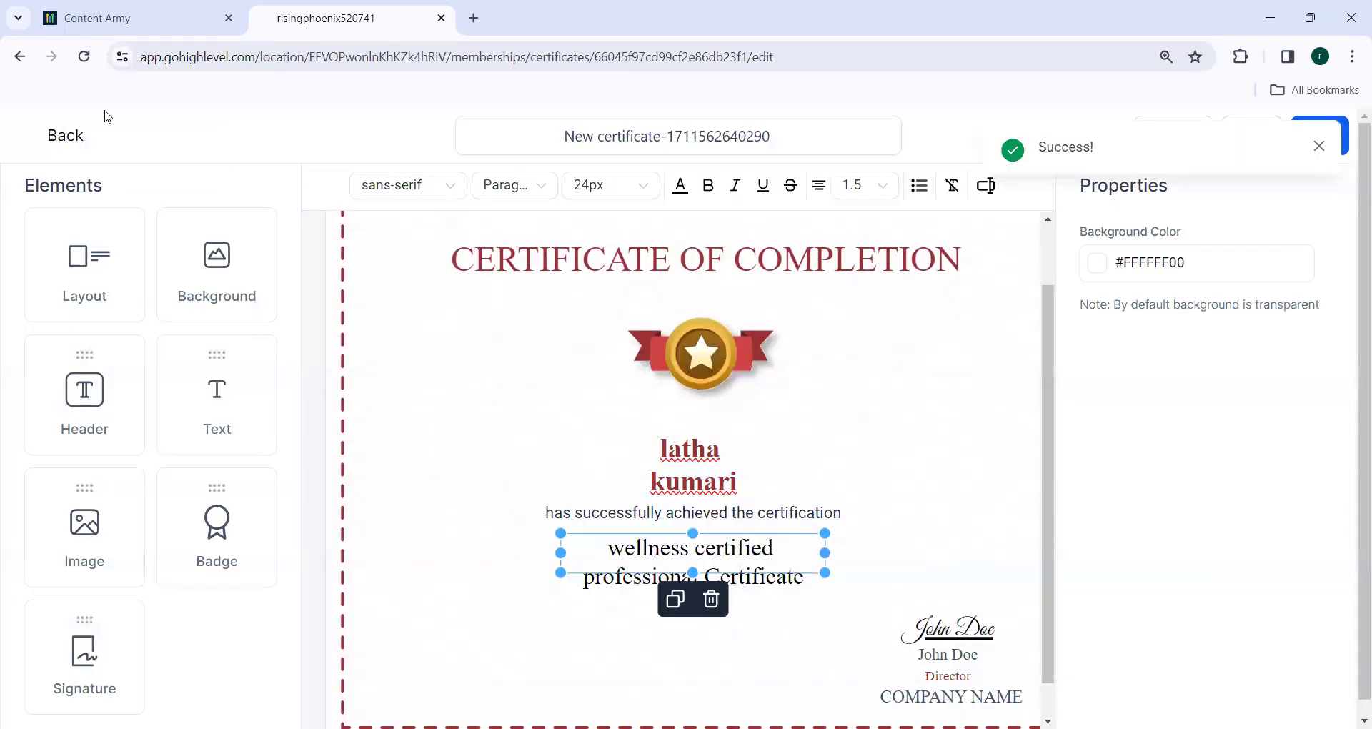
left_click(65, 138)
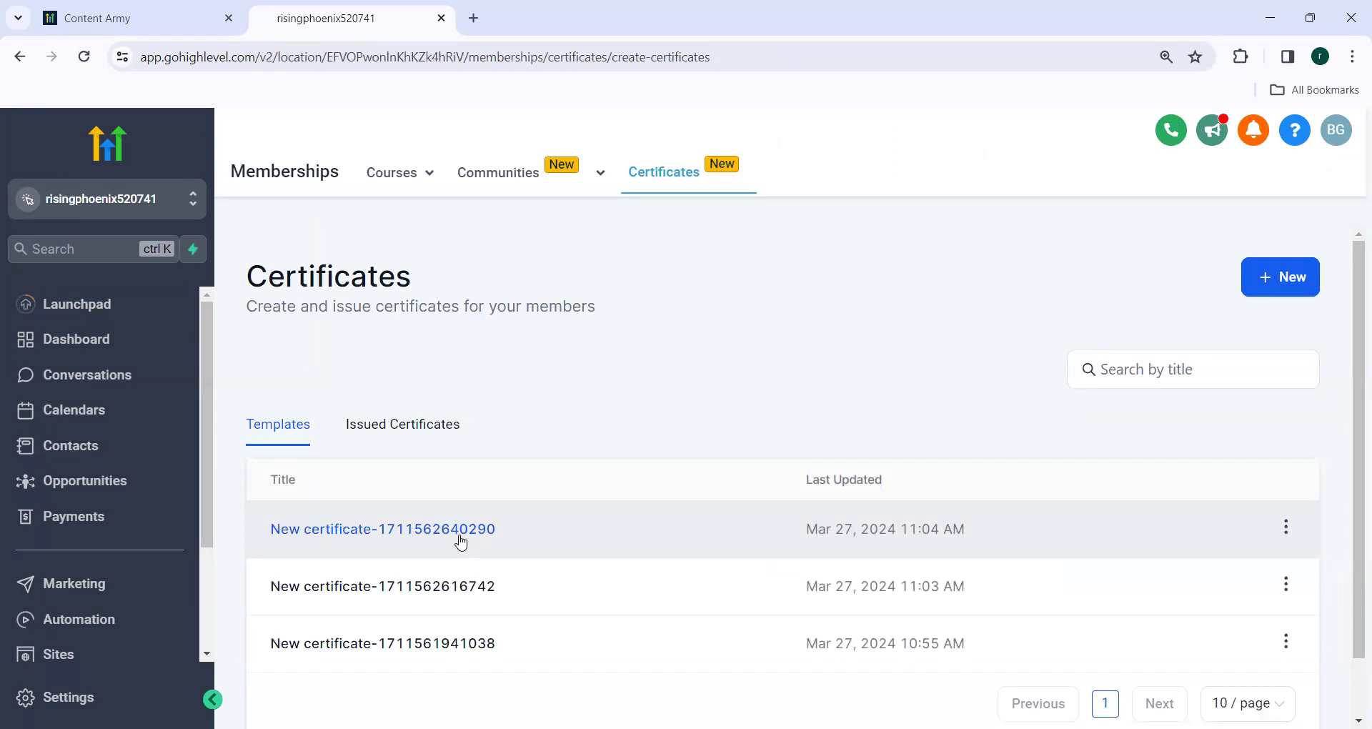
left_click(461, 529)
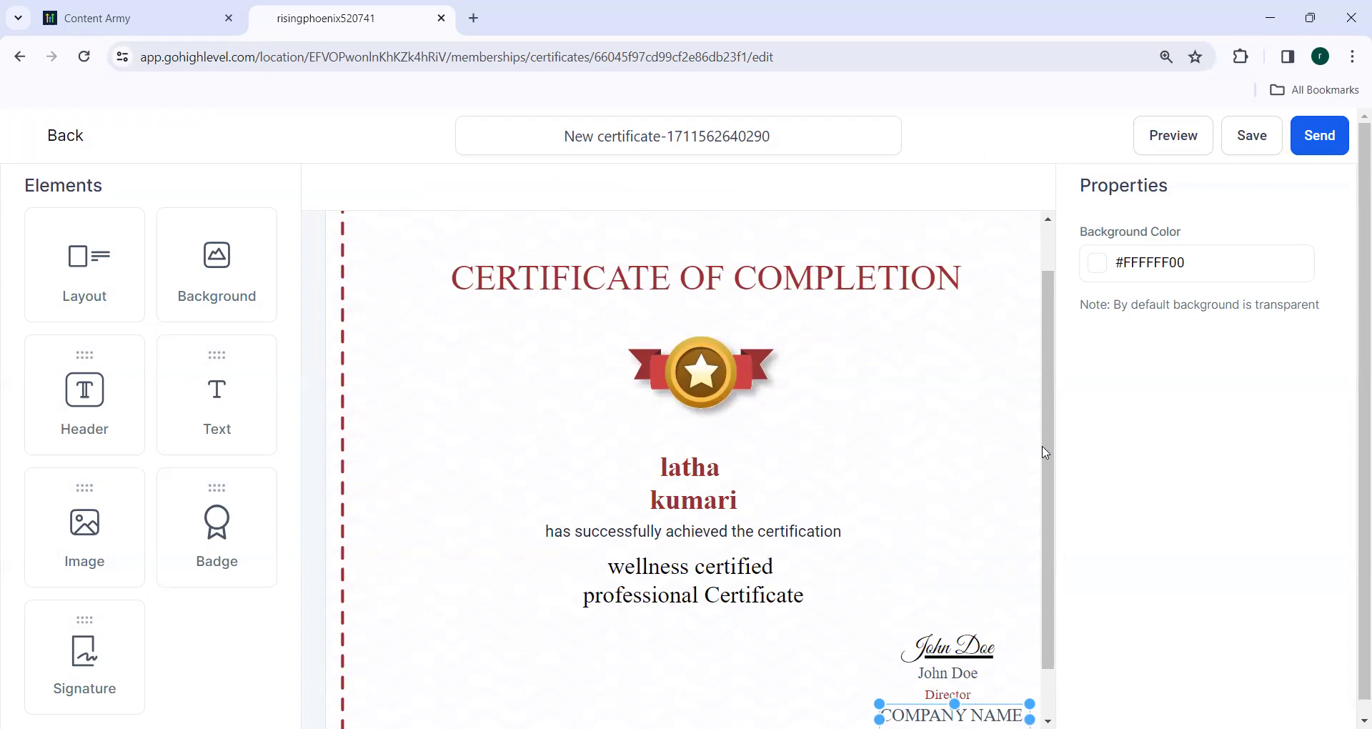
left_click_drag(1048, 450, 1062, 589)
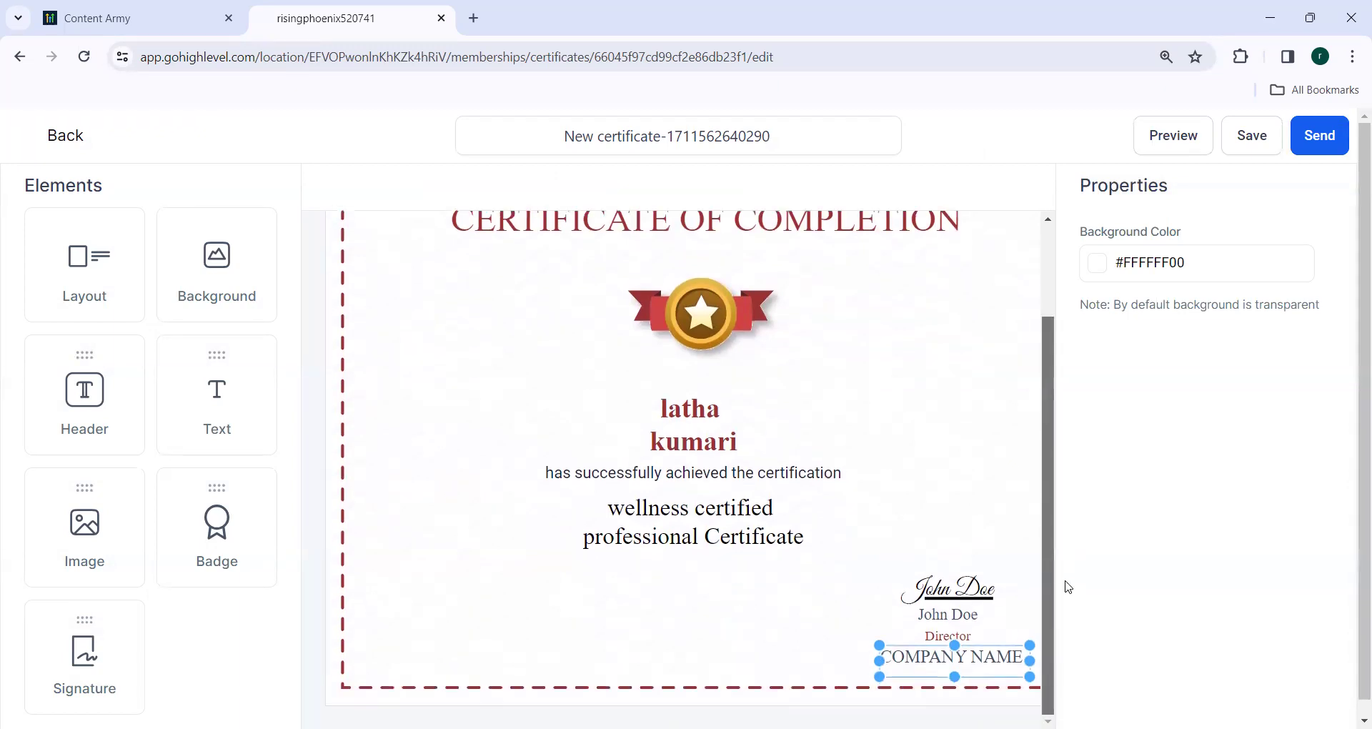
scroll(1044, 458, "up", 1)
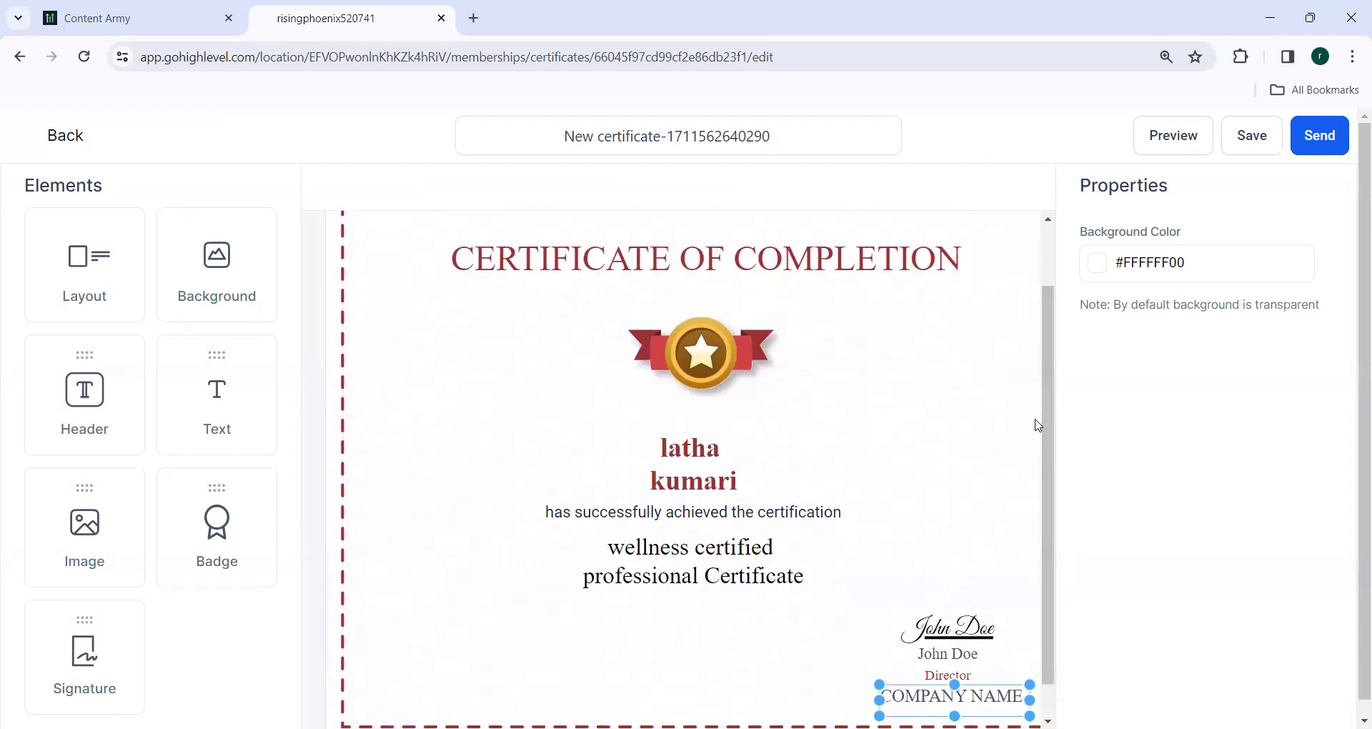
left_click(69, 138)
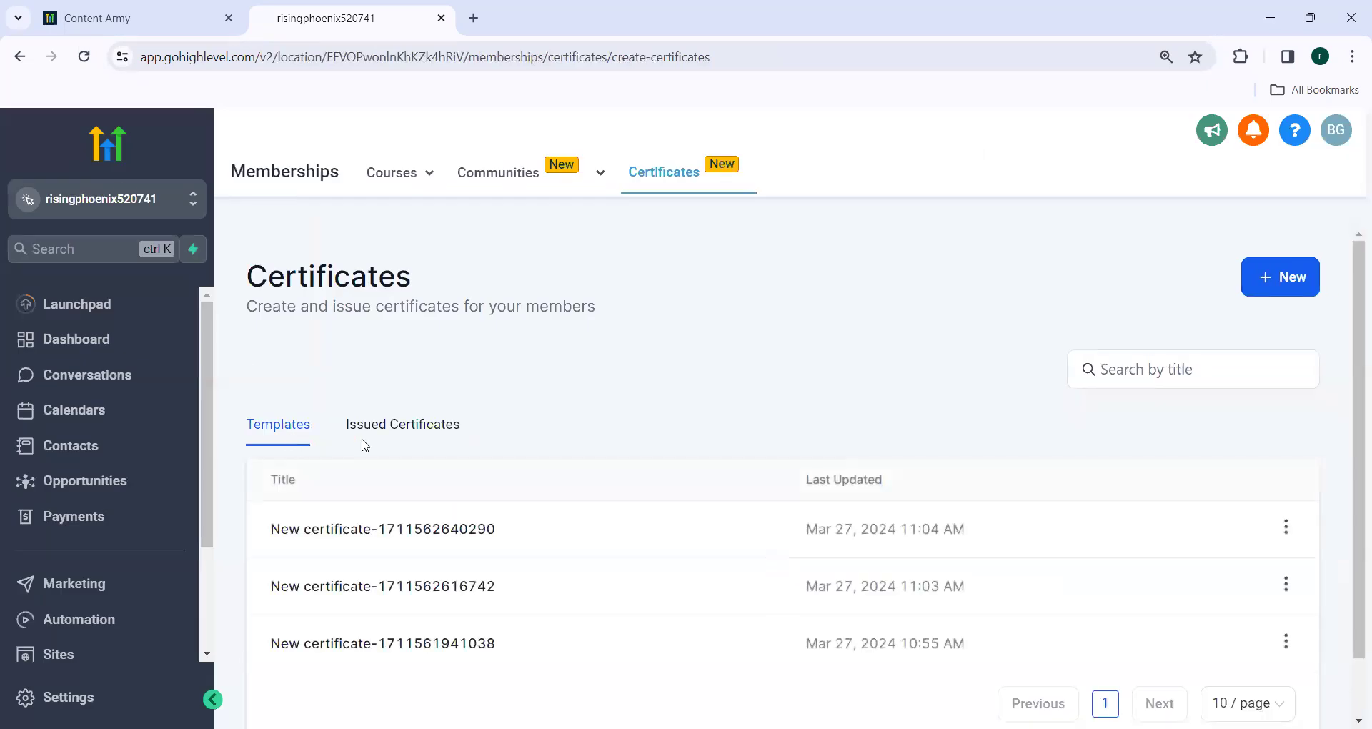
View Issued Certificates and open the options for the certificate issued Mar 27, 2024 11:05 AM.
left_click(392, 429)
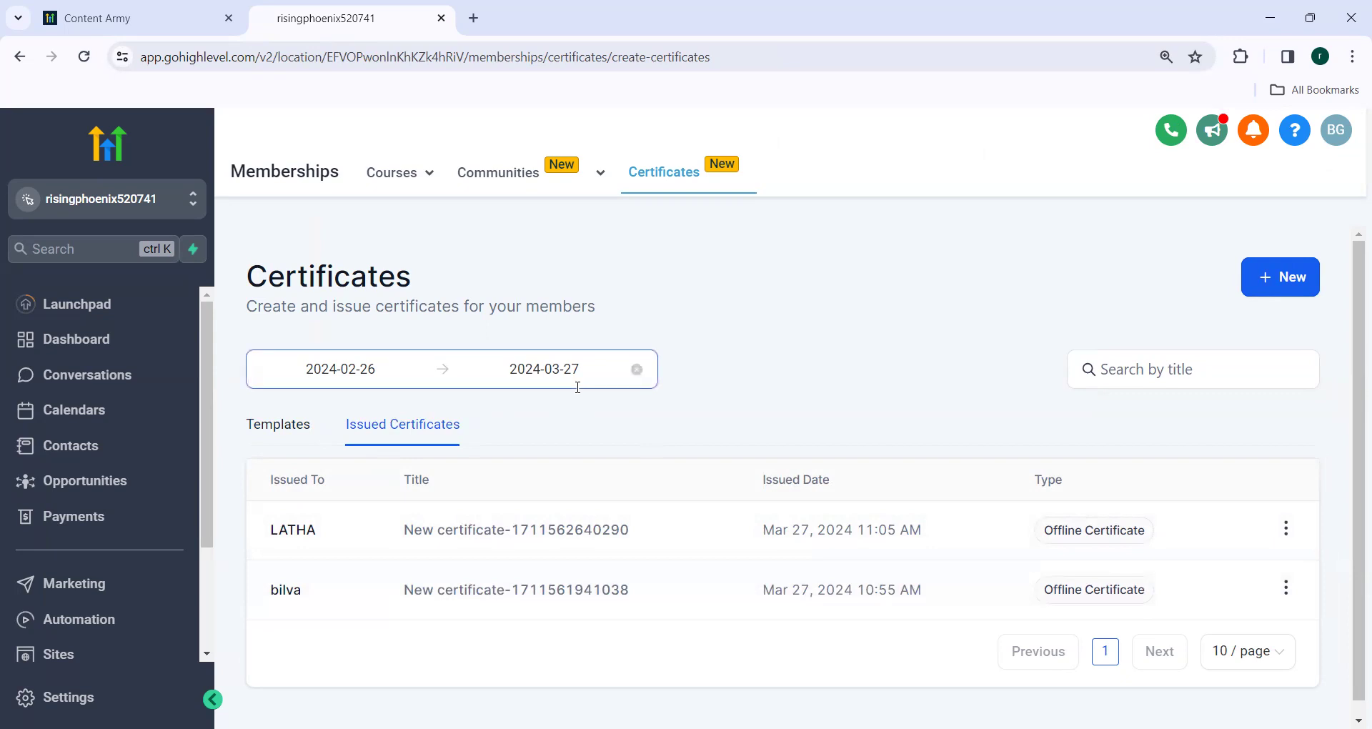
left_click(1287, 529)
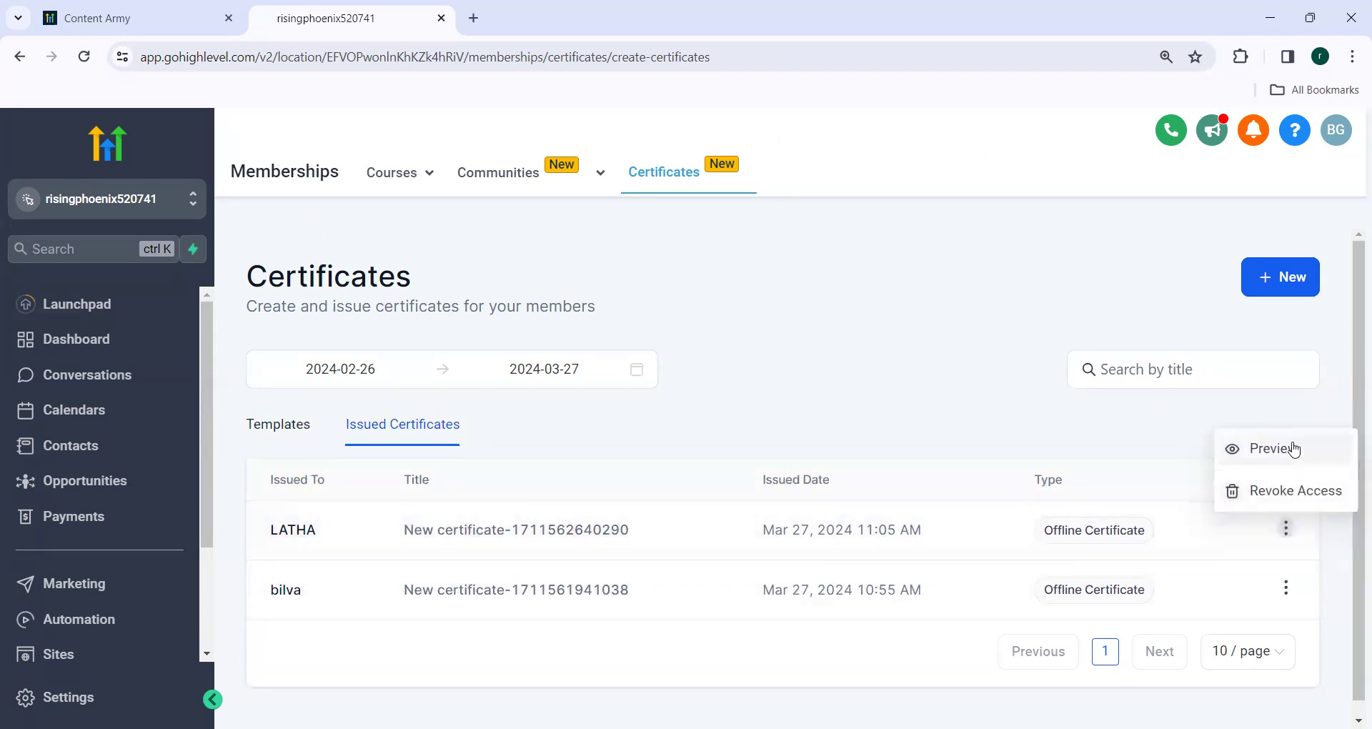